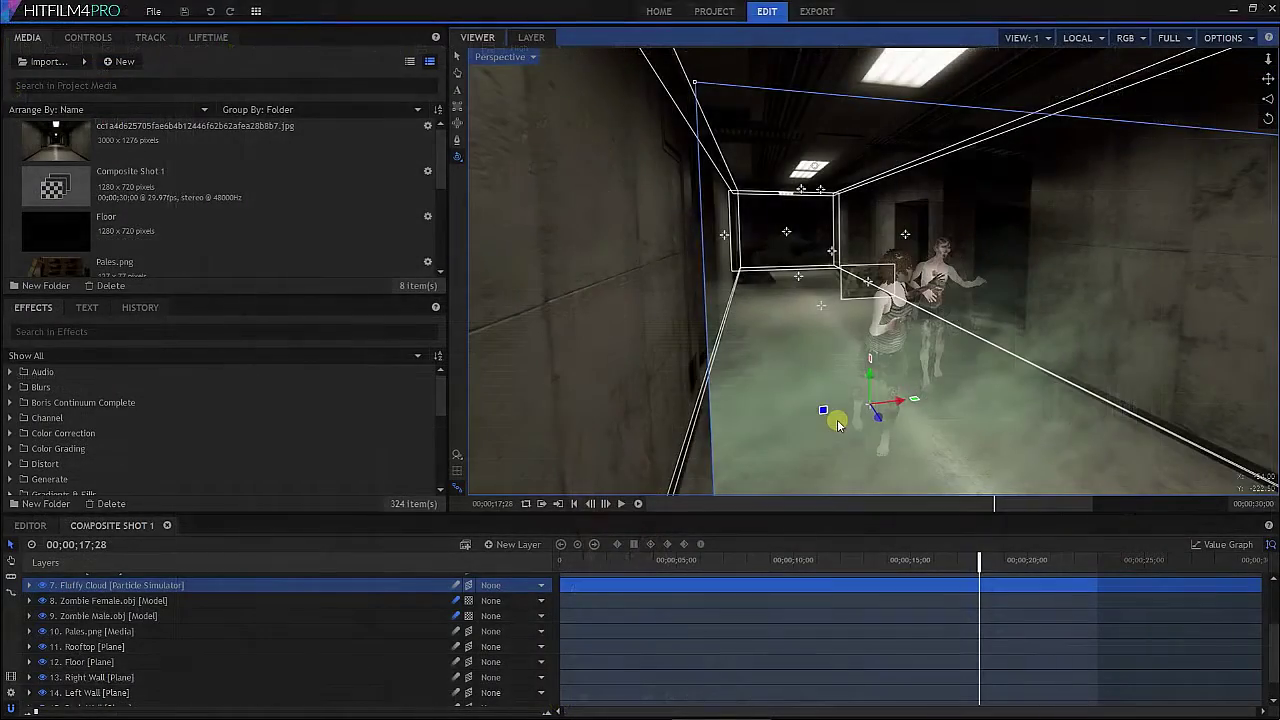
Orbit the viewport so the Zombie Female faces the camera head-on.
right_click_drag(838, 425, 783, 425)
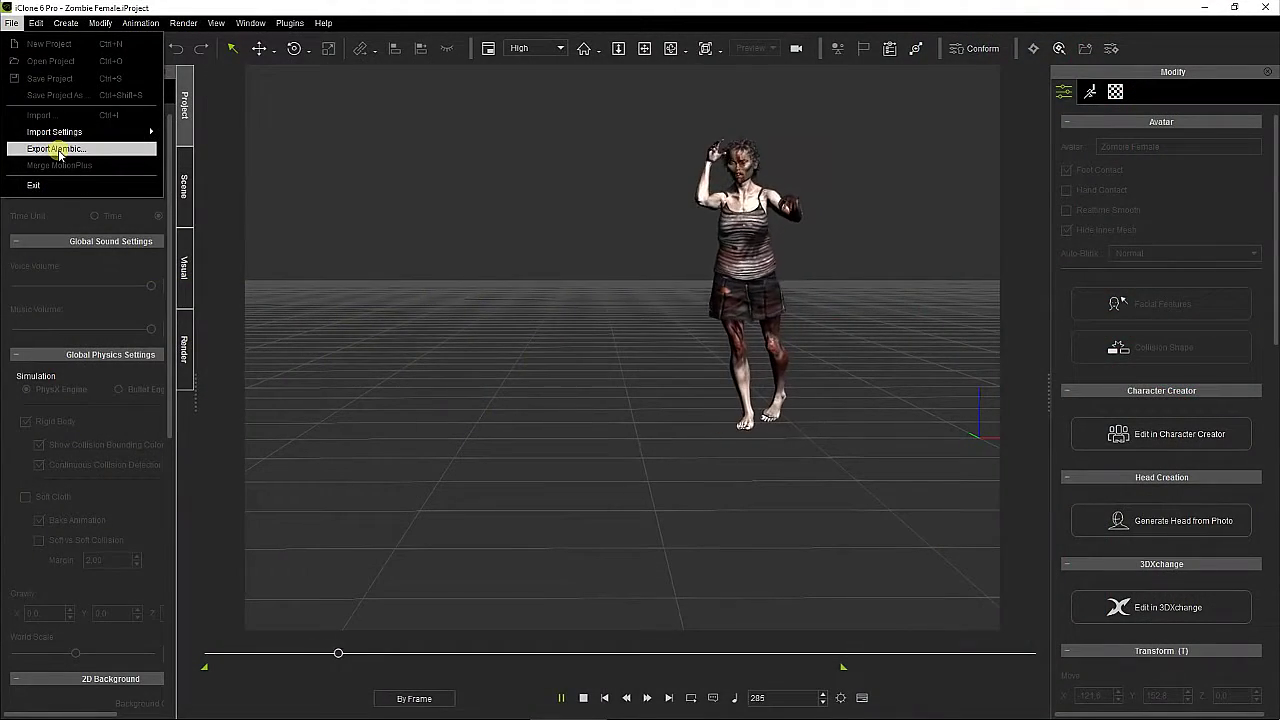
Bring up the Export Alembic settings for the zombie animation.
left_click(59, 150)
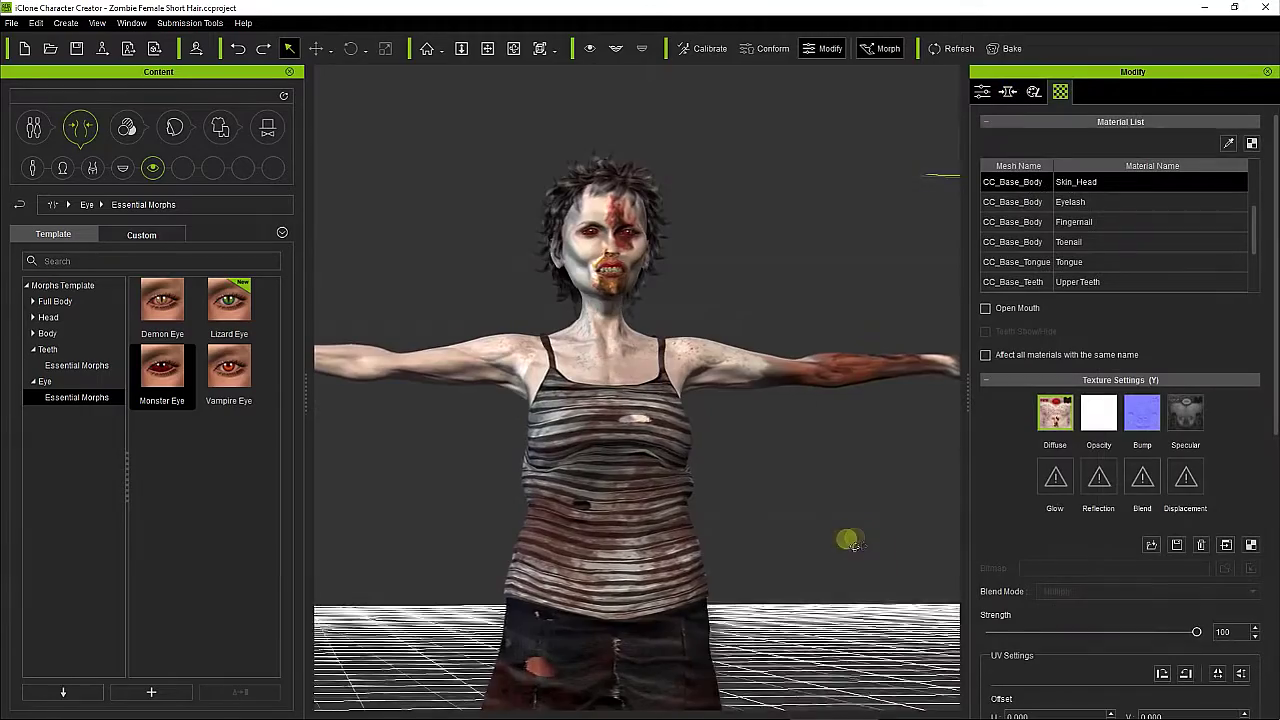
Orbit around the short-hair zombie, raise her Heavy morph to 50, and open the File menu.
right_click_drag(800, 545, 506, 529)
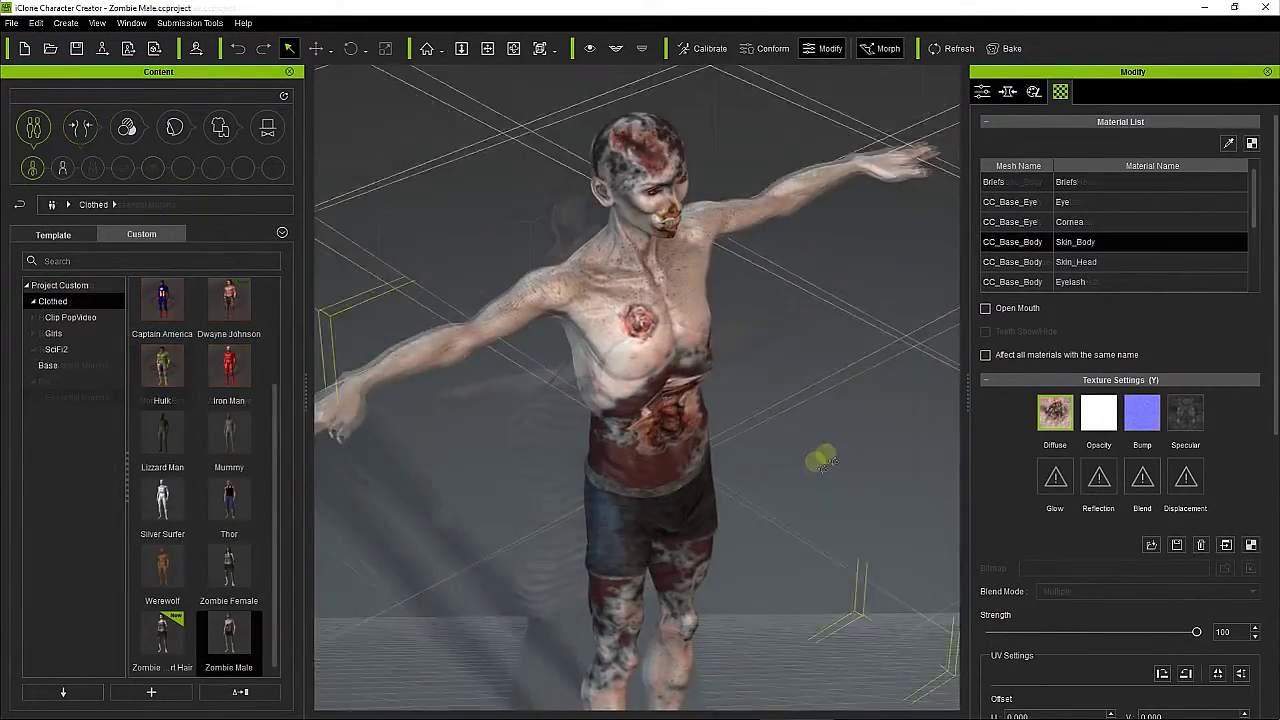
right_click_drag(768, 485, 547, 497)
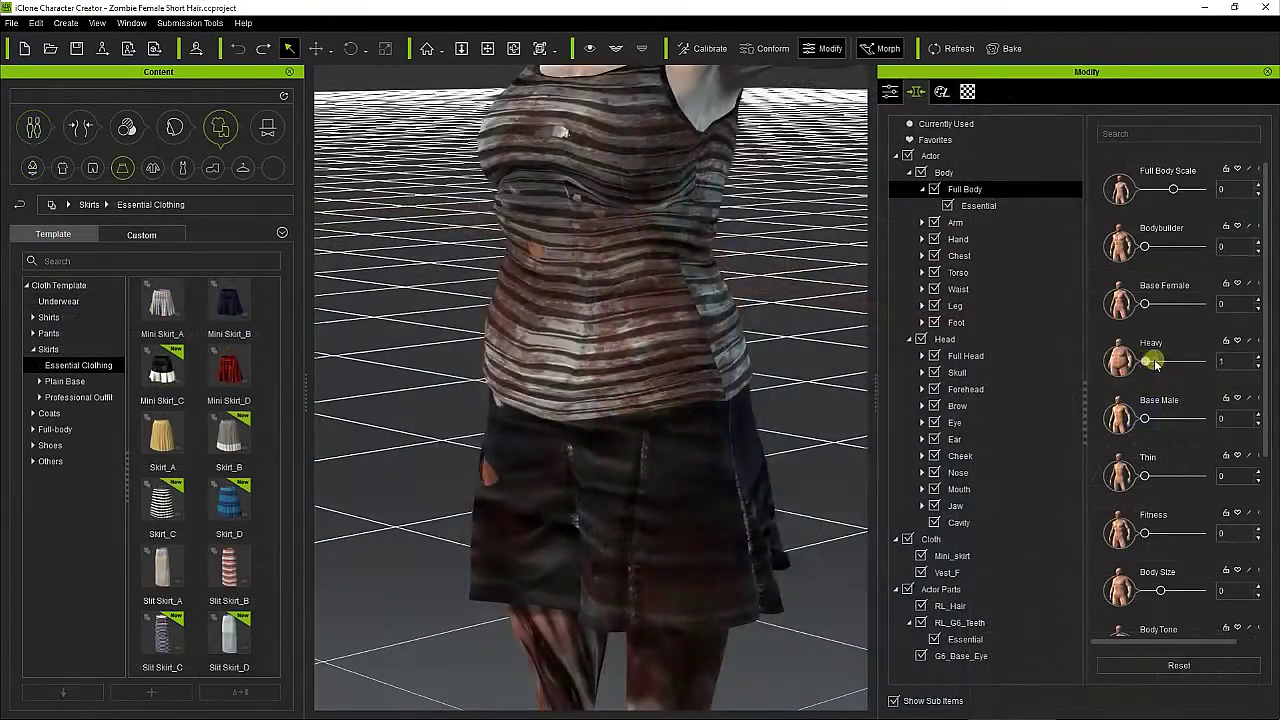
left_click_drag(1166, 358, 1197, 362)
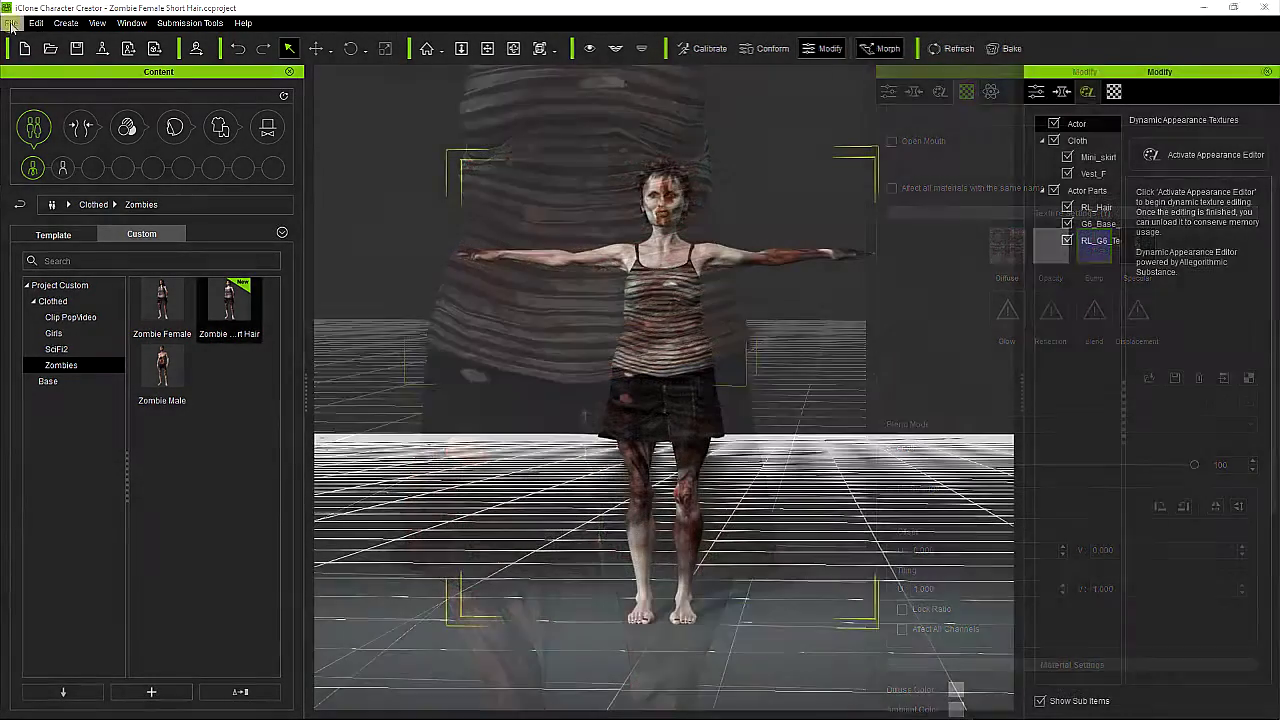
left_click(12, 23)
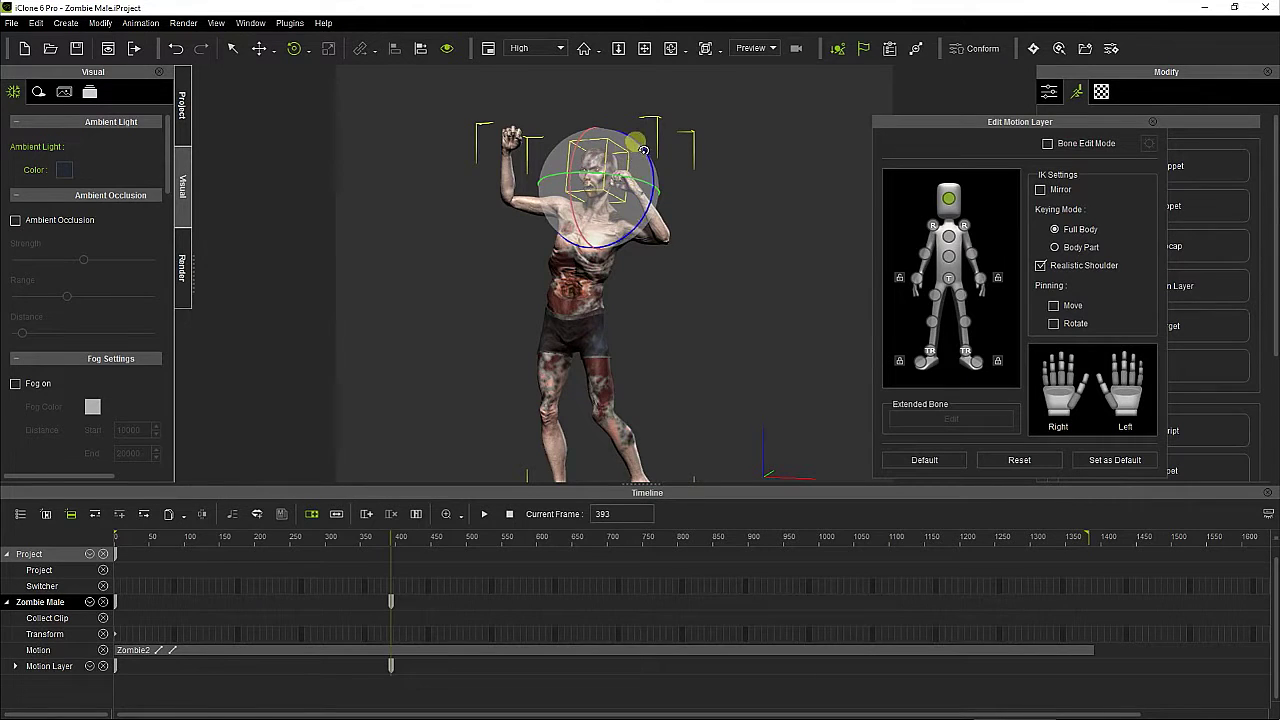
Scrub the timeline back to an earlier frame of the Zombie Male's motion.
left_click_drag(375, 540, 413, 540)
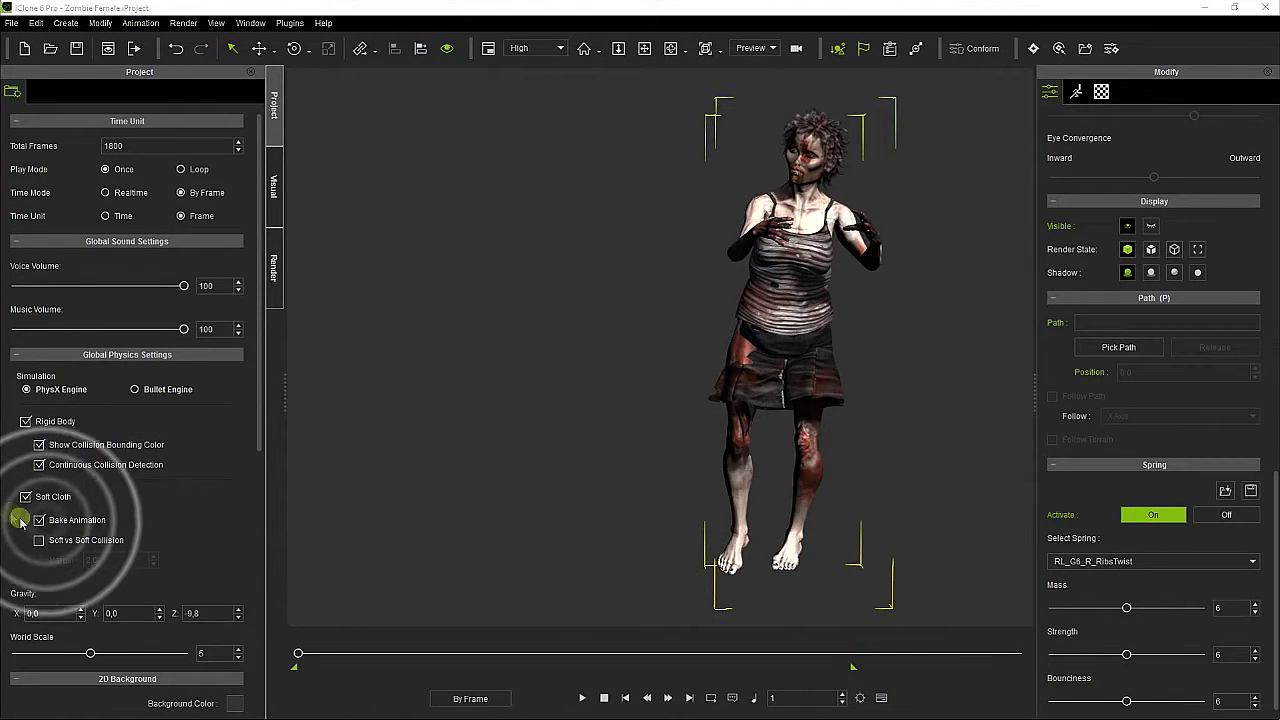
Play the baked animation through to frame 1380, then open the File menu.
left_click(582, 698)
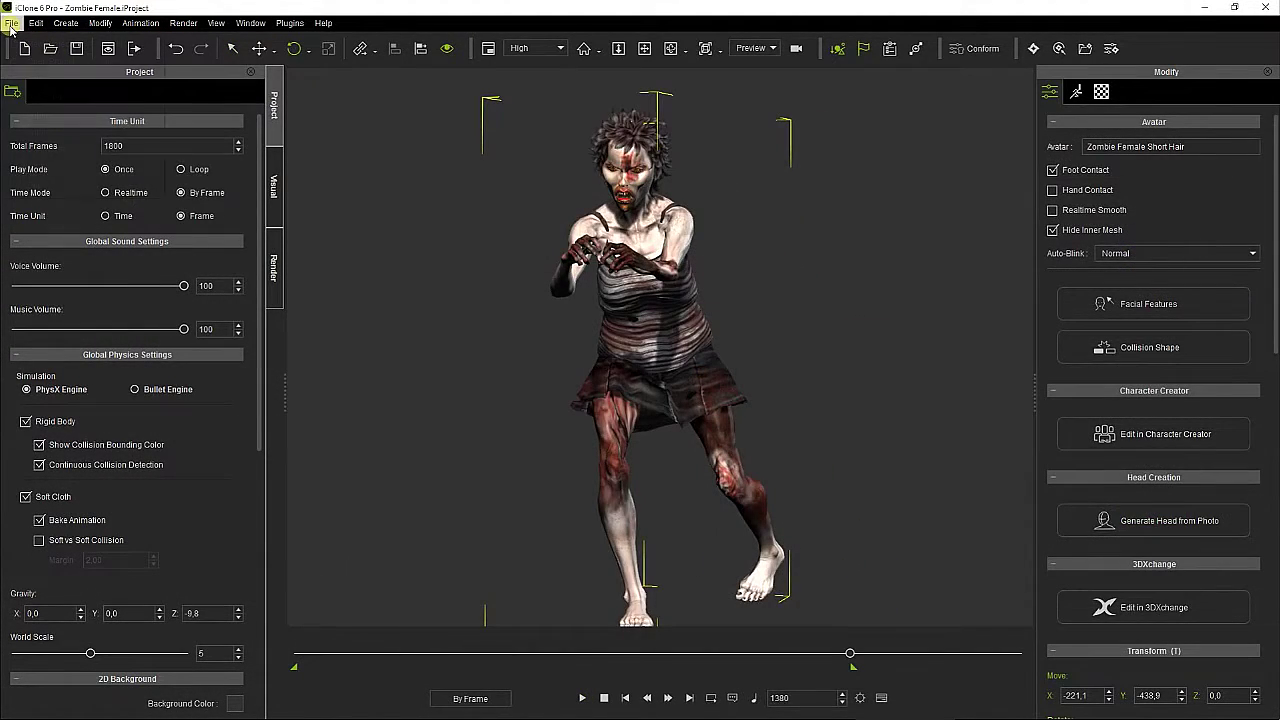
left_click(11, 23)
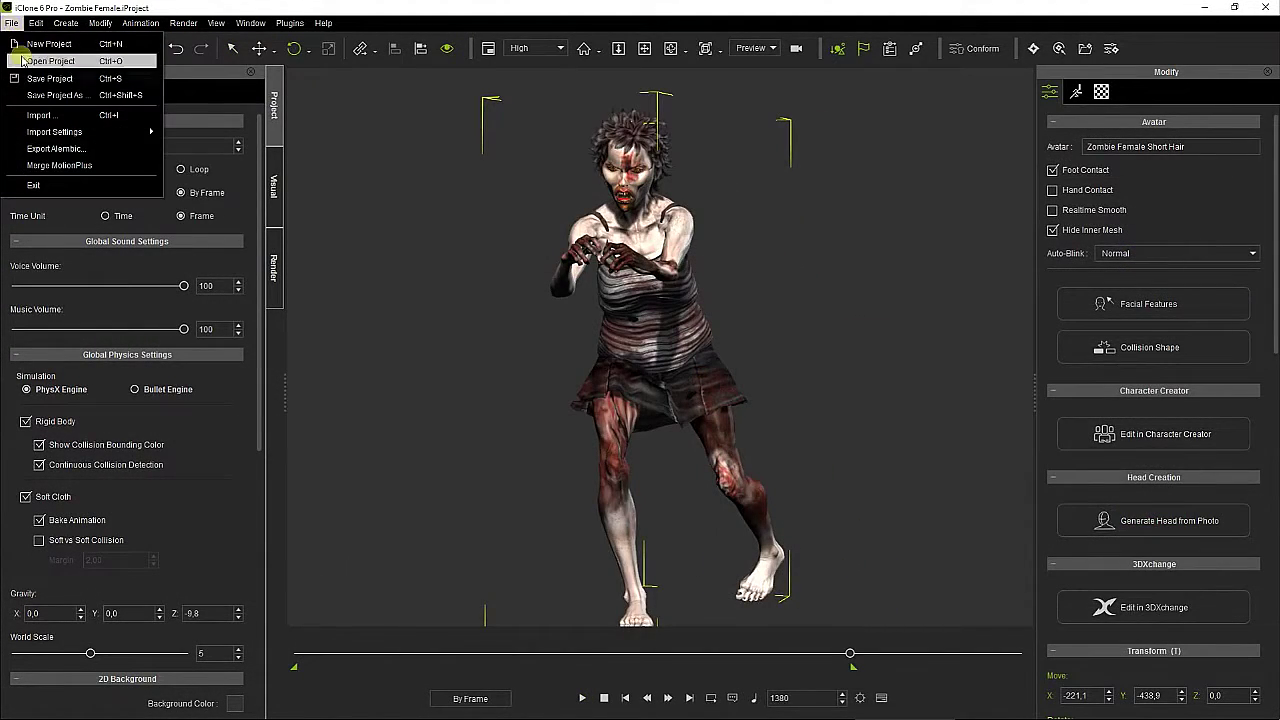
Export the animation as an HDF5 Alembic file with the range ending at frame 1380.
left_click(55, 149)
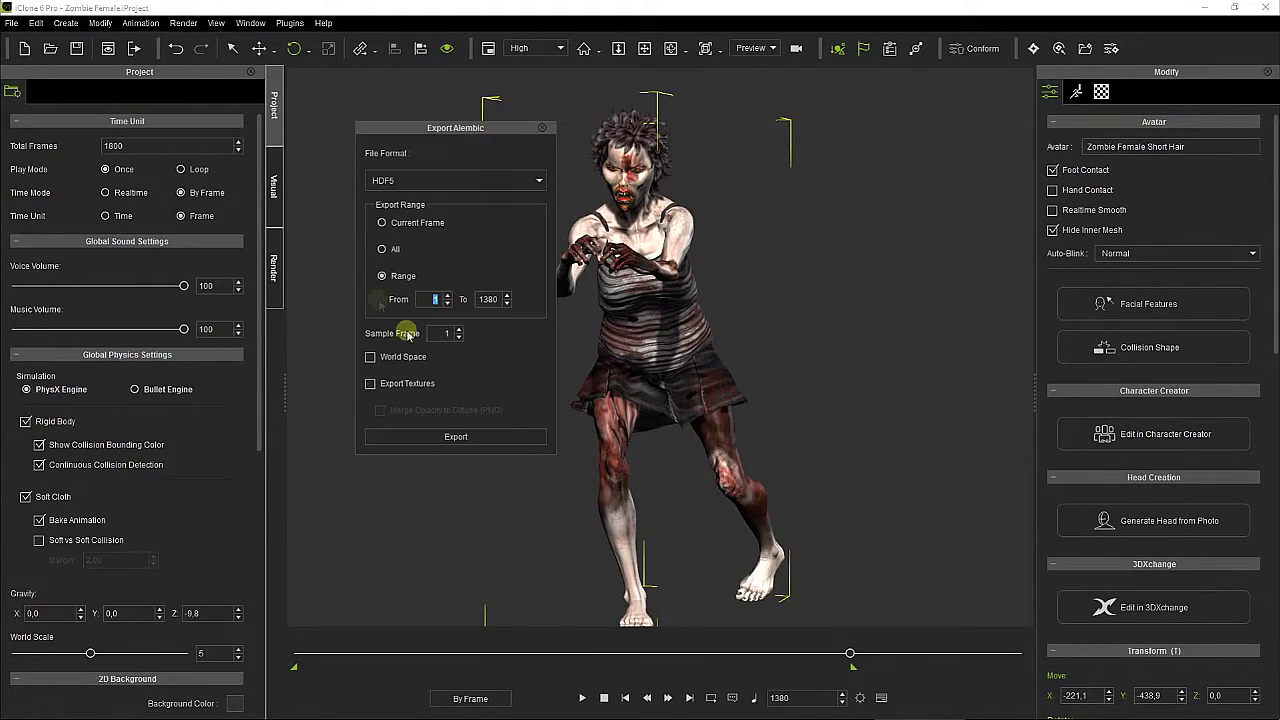
left_click(448, 438)
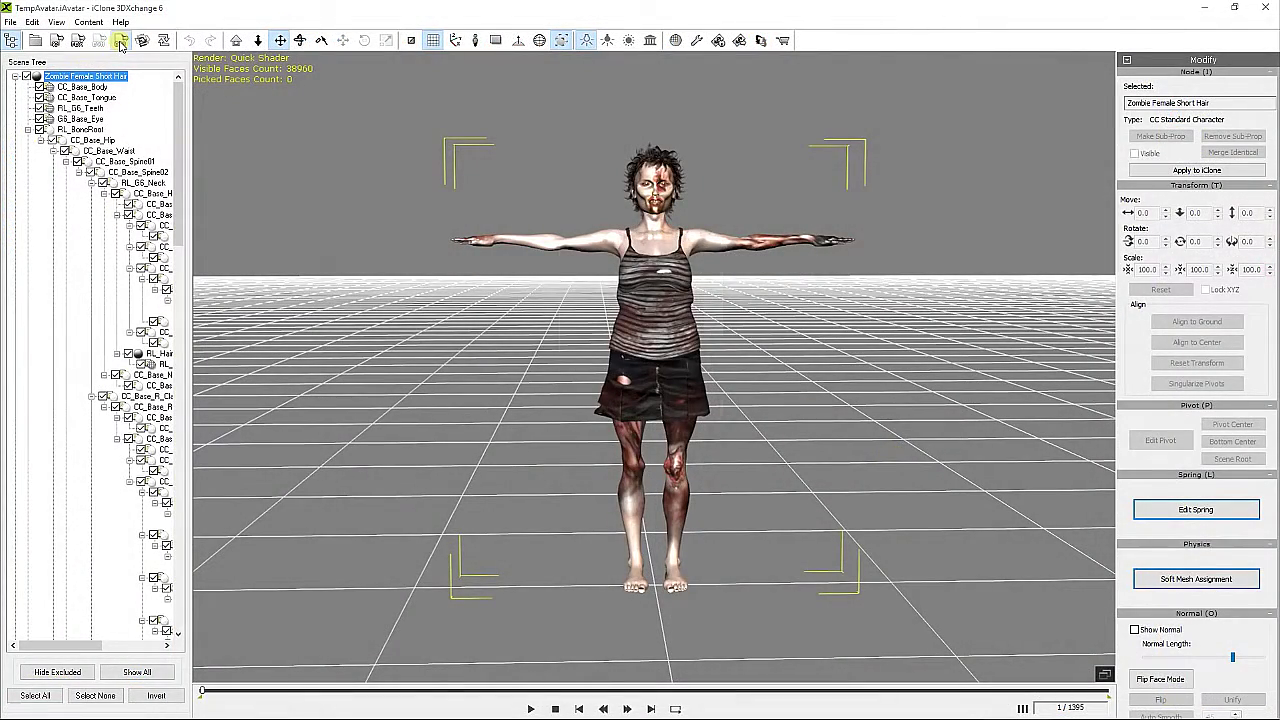
Export the character as TempAvatar.obj with Y-Up, merged opacity and meshes split by material.
left_click(119, 41)
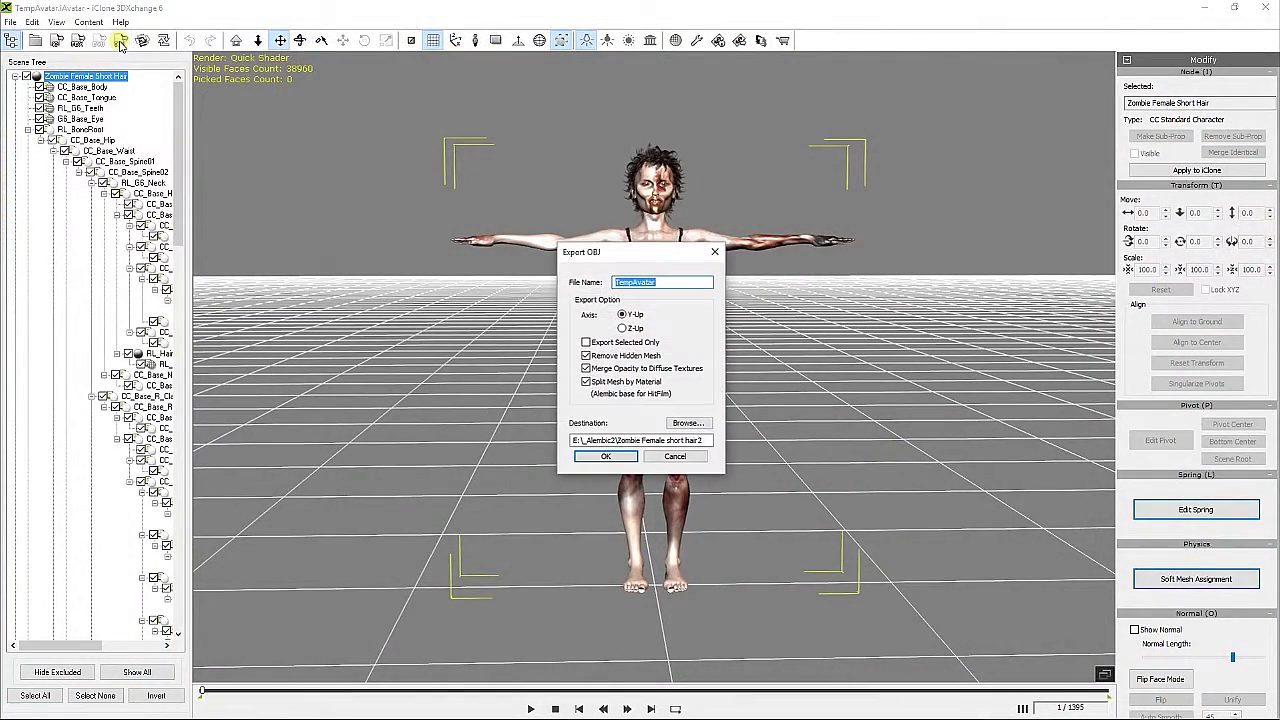
left_click(606, 457)
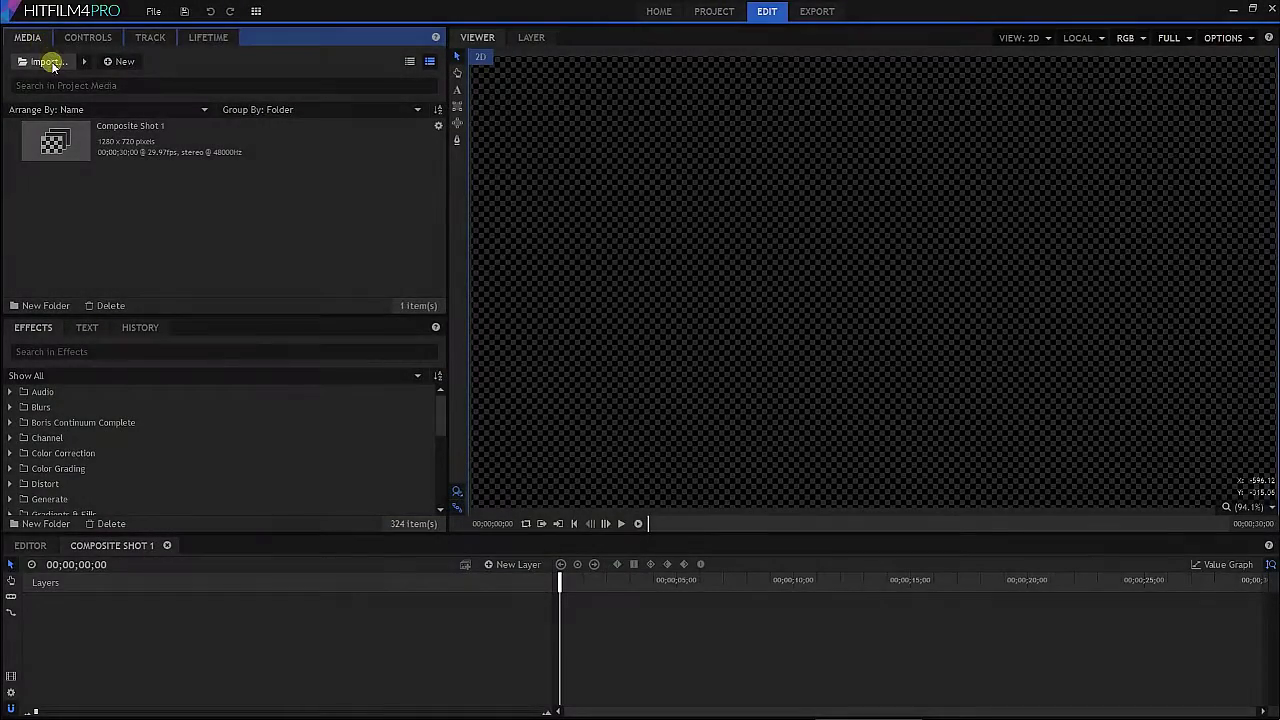
Import TempAvatar.obj into the Media panel as a 3D model.
left_click(84, 63)
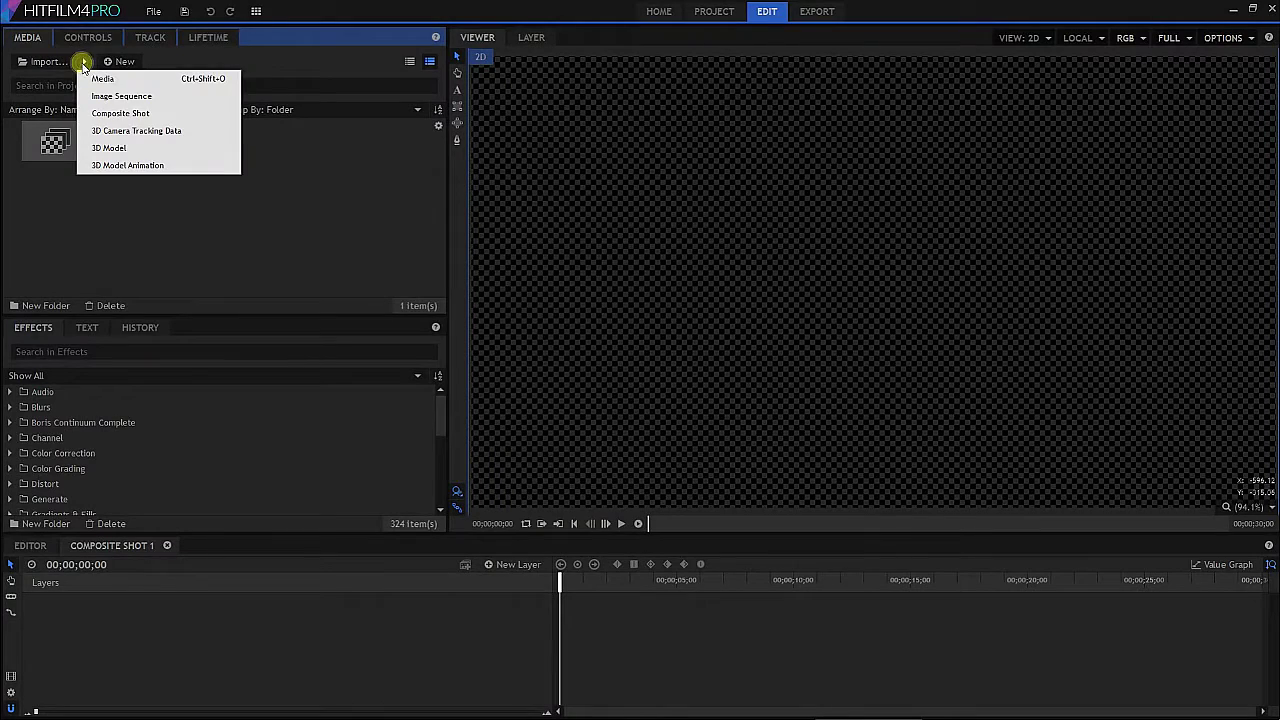
left_click(124, 149)
left_click(203, 124)
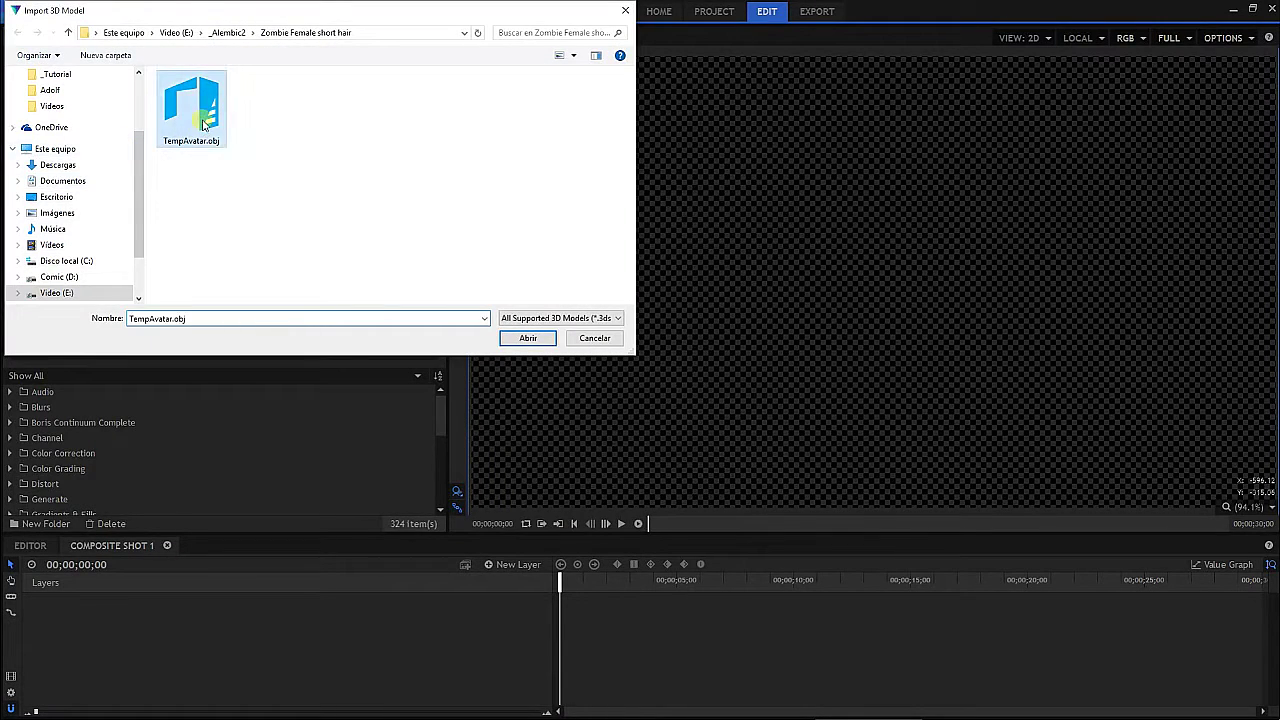
left_click(520, 343)
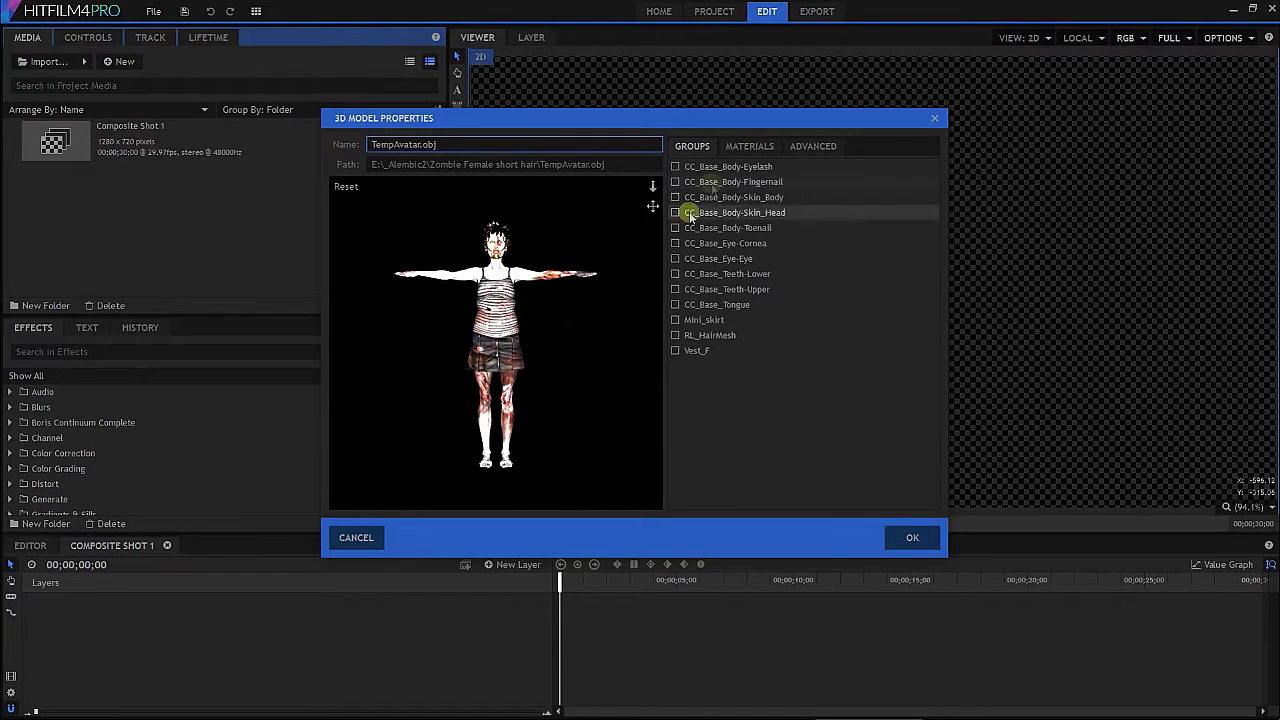
Set the Skin_Head material's specular colour to 140 140 140 and select the Max Bump Depth field.
left_click(743, 155)
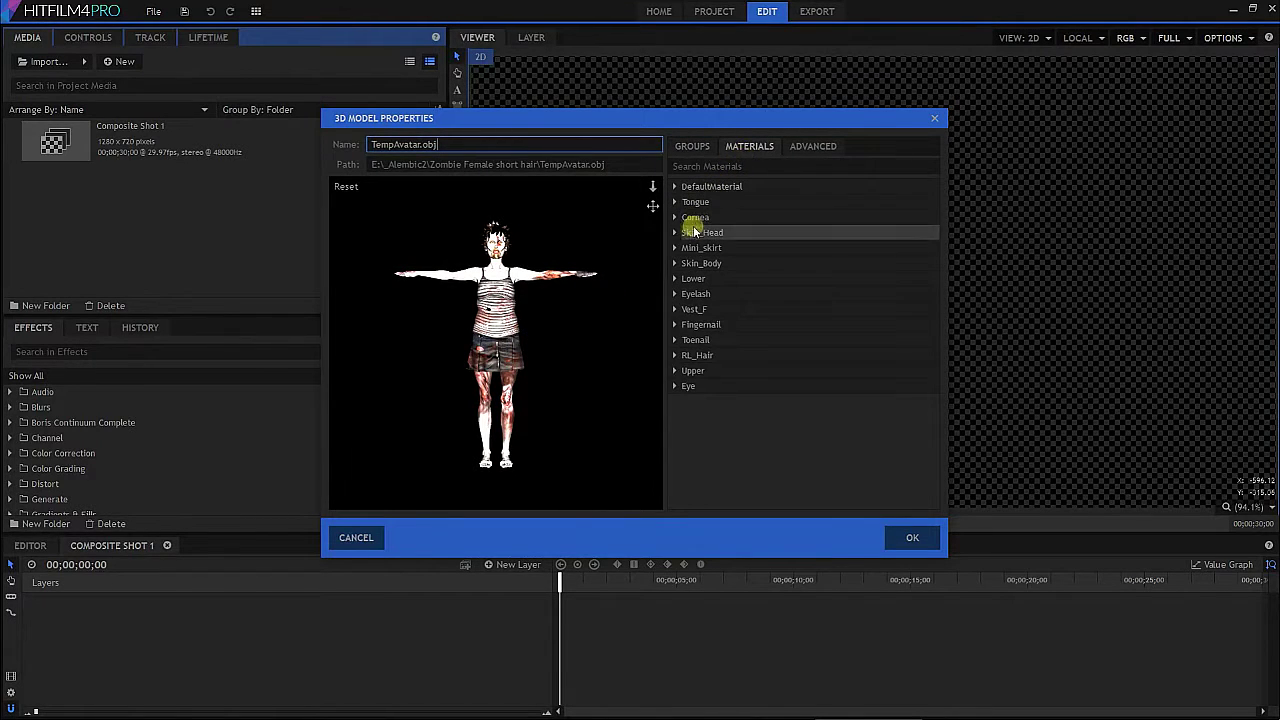
left_click(675, 232)
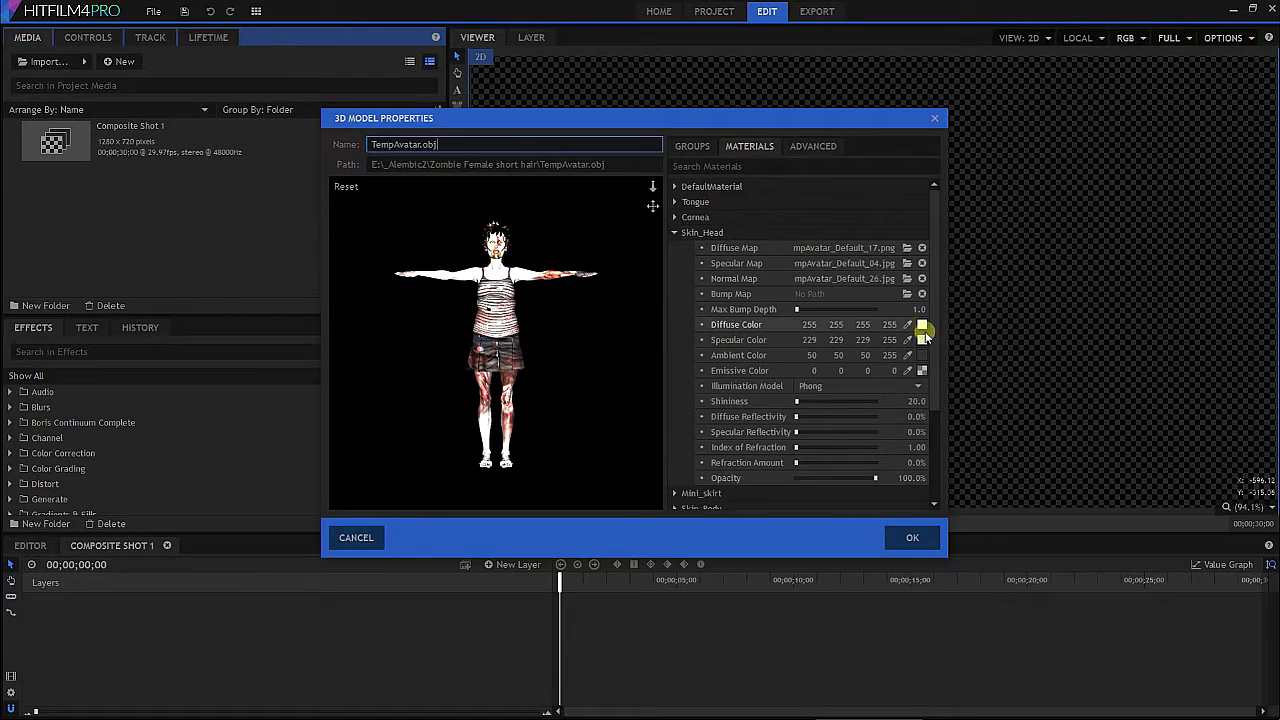
left_click(922, 340)
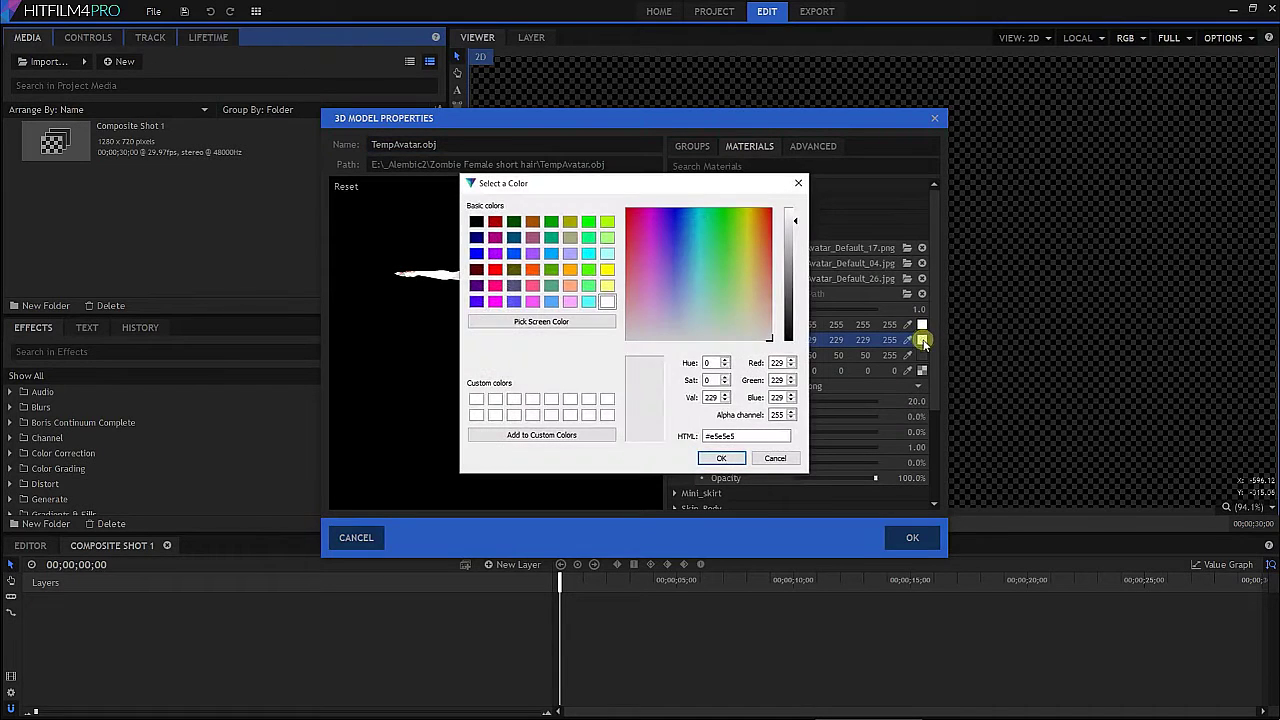
left_click(791, 268)
left_click(722, 458)
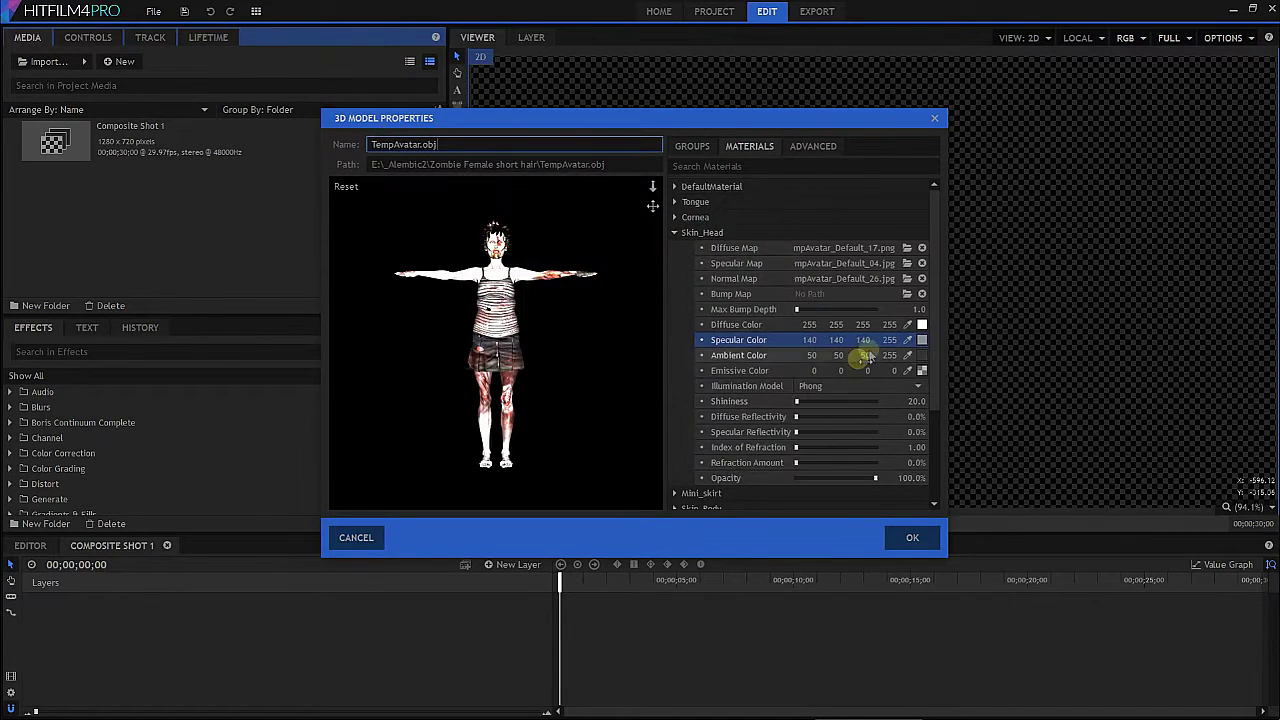
left_click(920, 310)
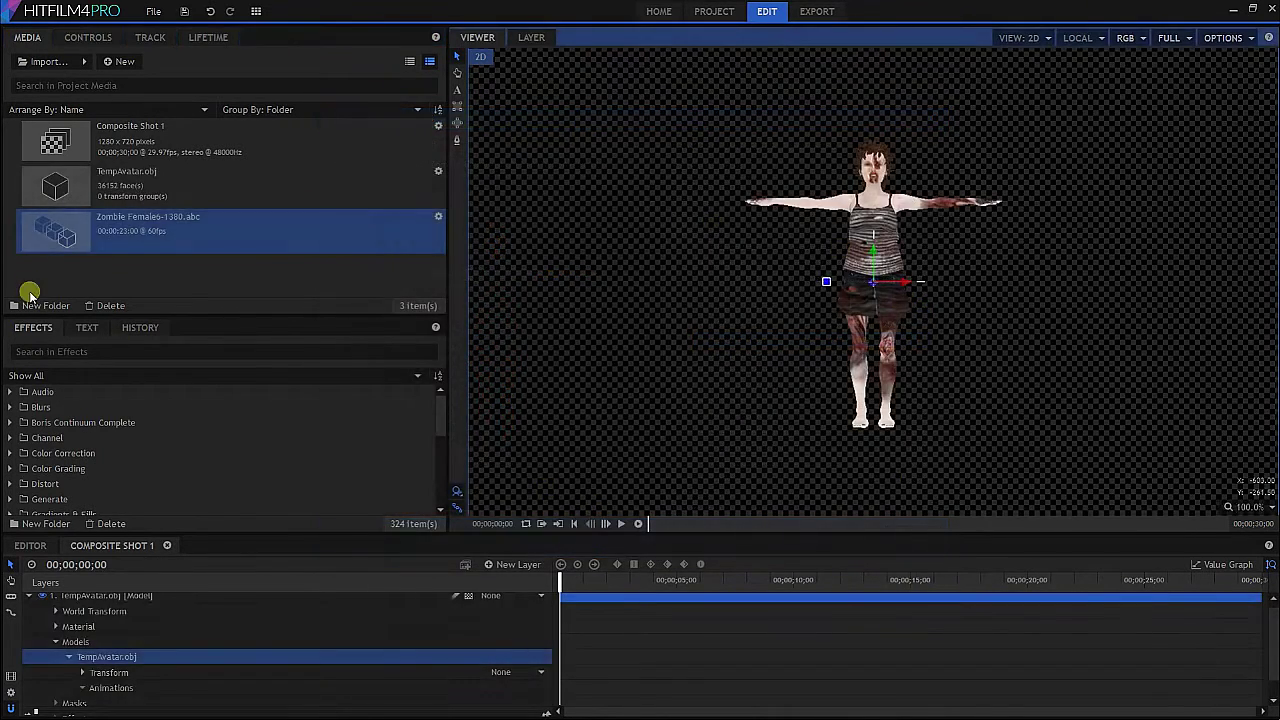
Apply Zombie Females-1380.abc to the model layer's Animations and play it back.
left_click(45, 225)
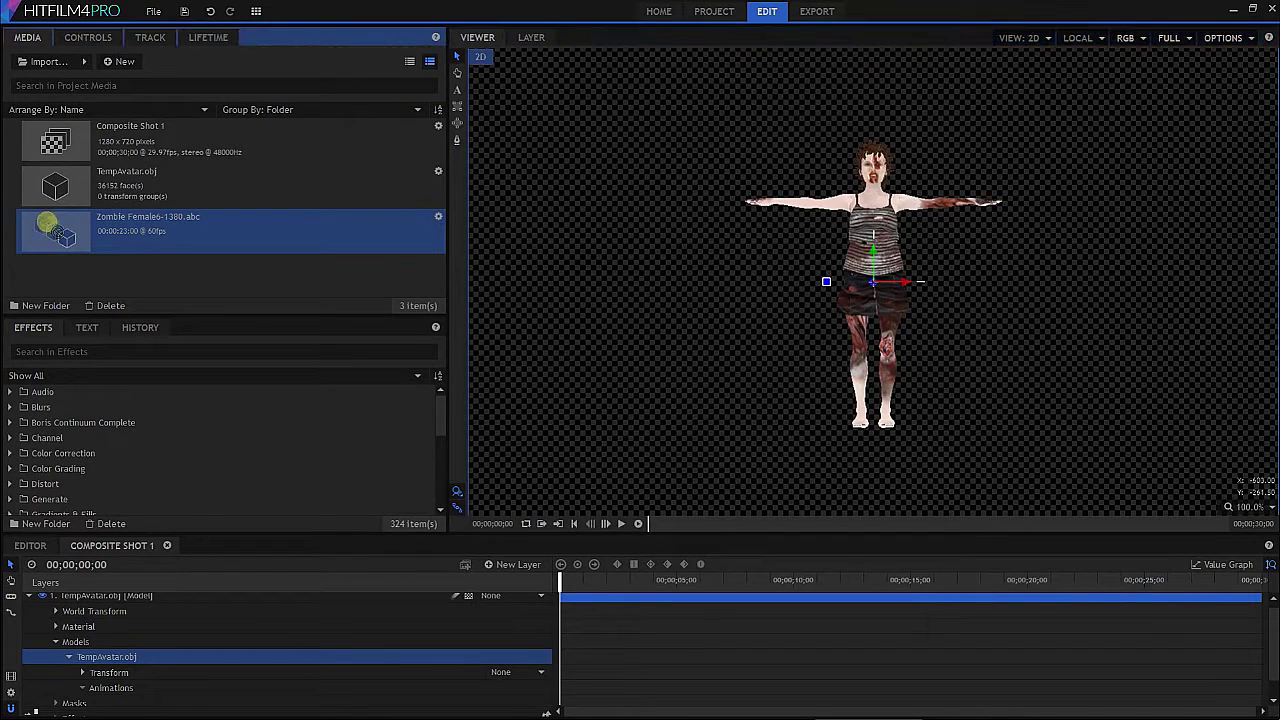
left_click(146, 656)
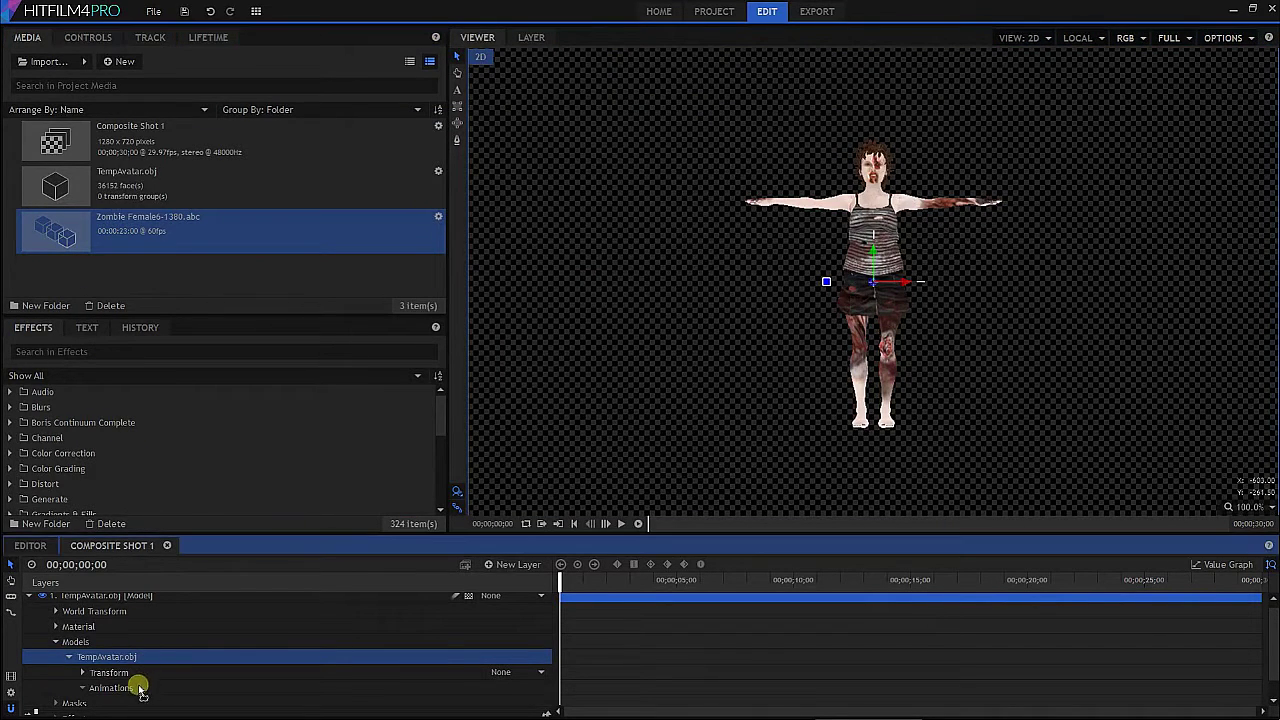
left_click_drag(125, 694, 122, 690)
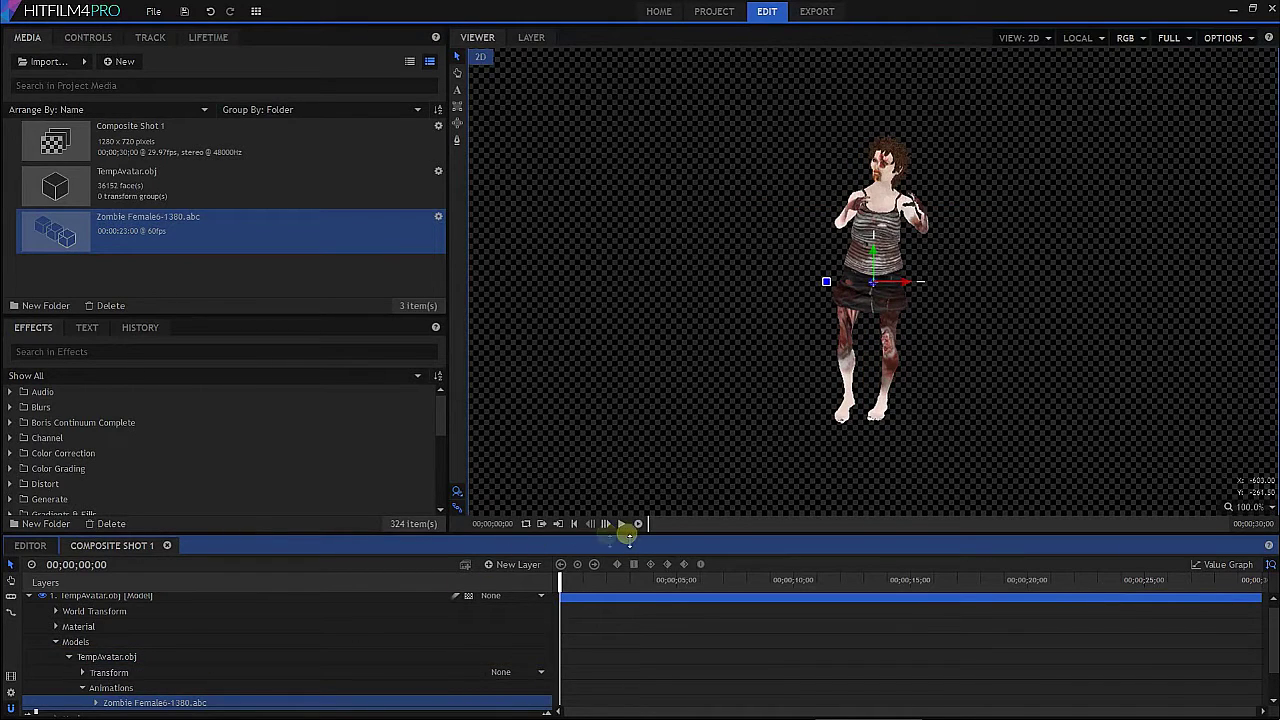
left_click(623, 524)
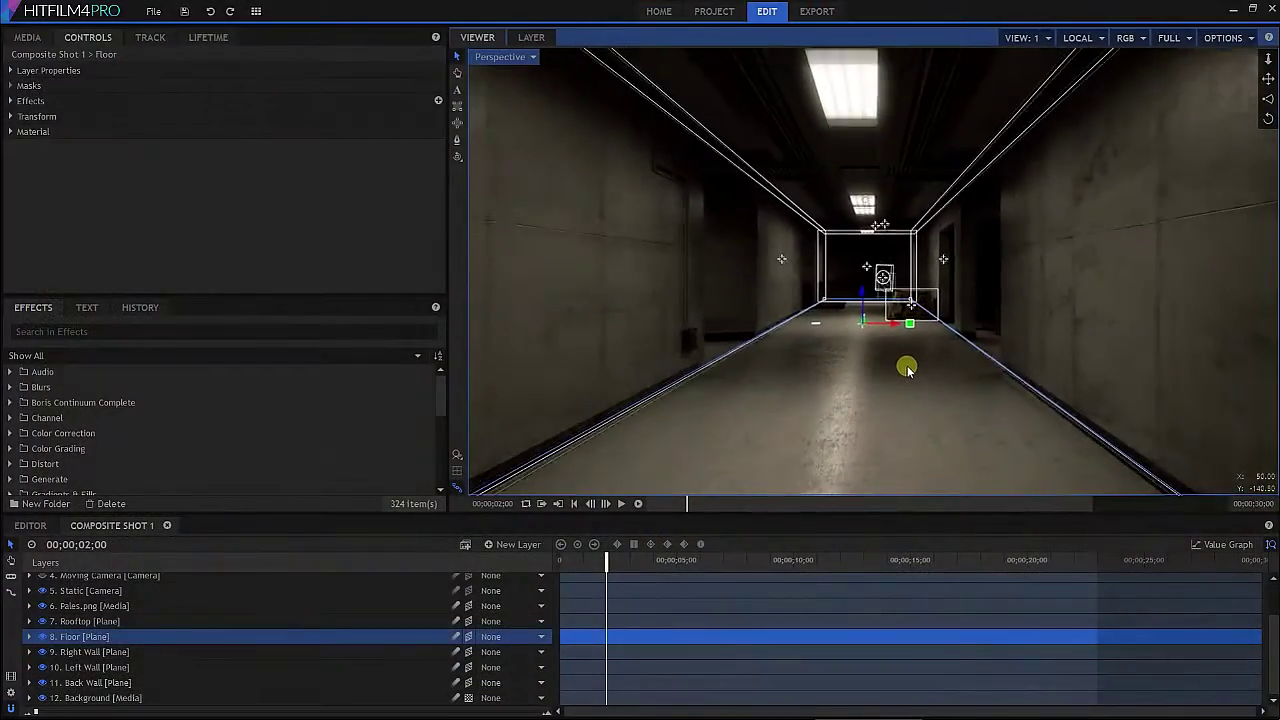
Orbit the viewer out to see the floor, wall and rooftop planes from outside.
left_click_drag(907, 370, 864, 374)
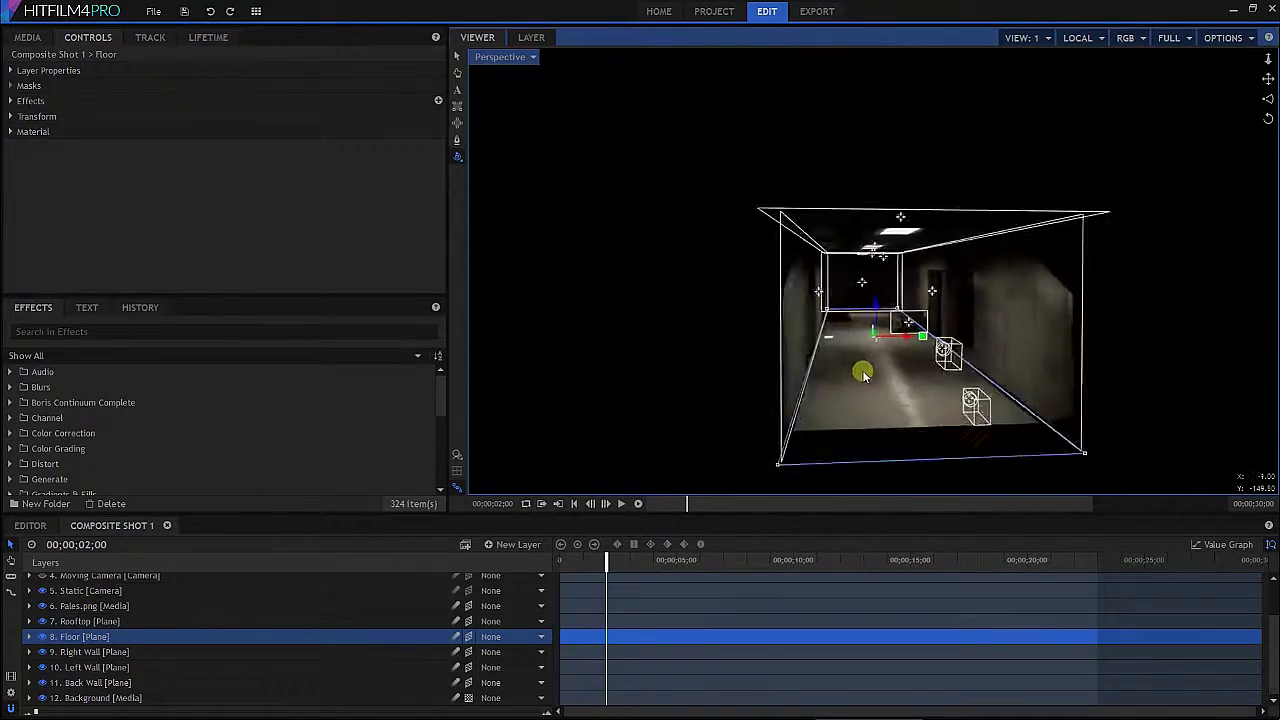
Select Pales.png and the Moving Camera layer, then play the Active Camera move down the corridor.
scroll(984, 342, "up", 10)
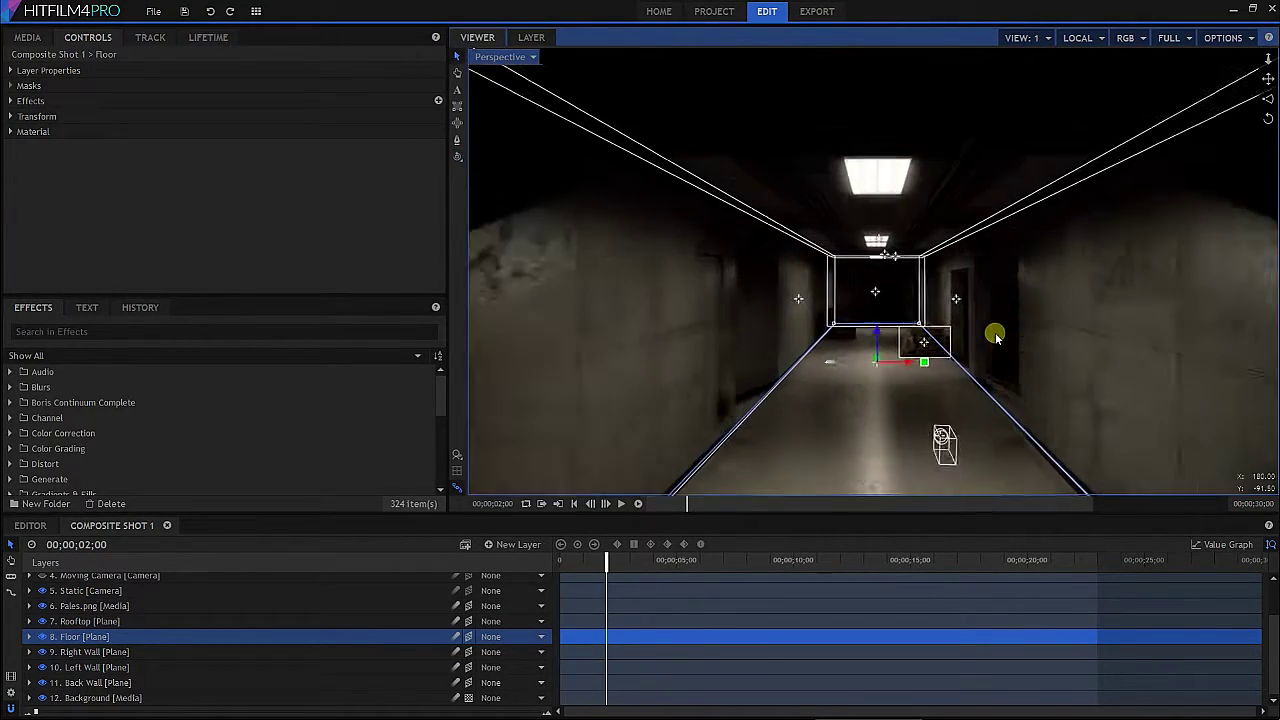
left_click(947, 373)
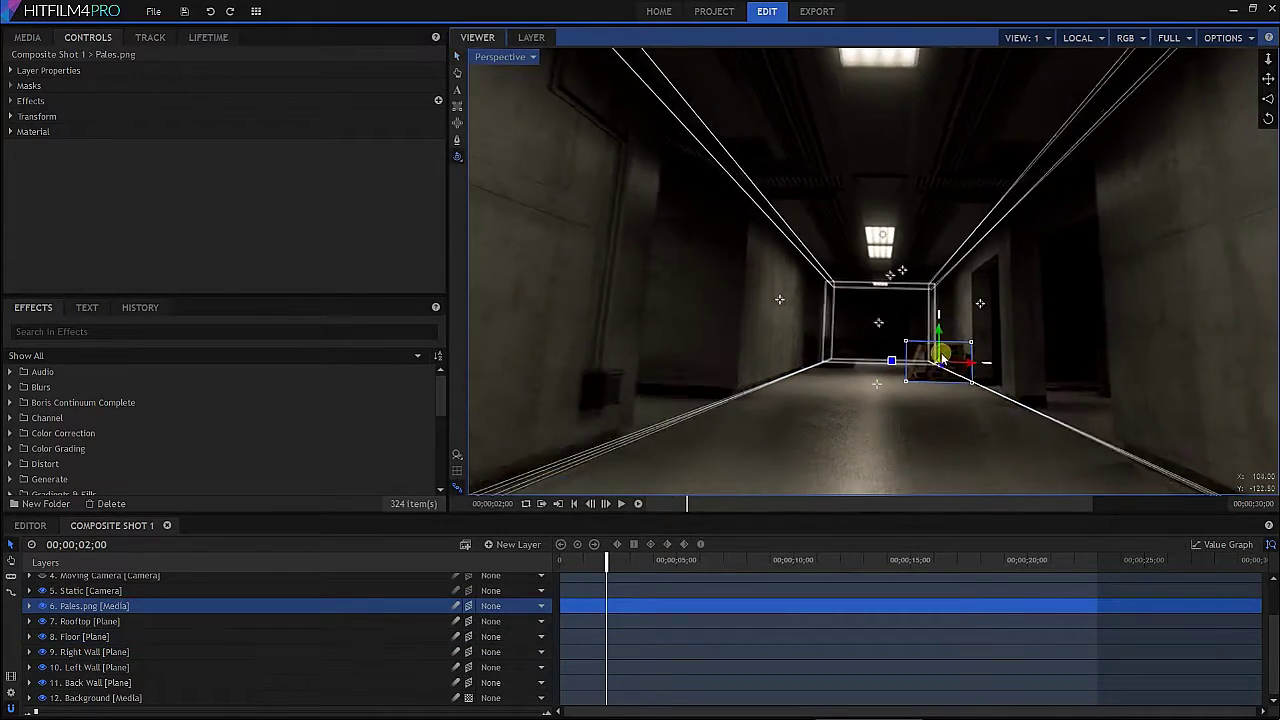
scroll(200, 620, "up", 2)
left_click(200, 626)
left_click(640, 505)
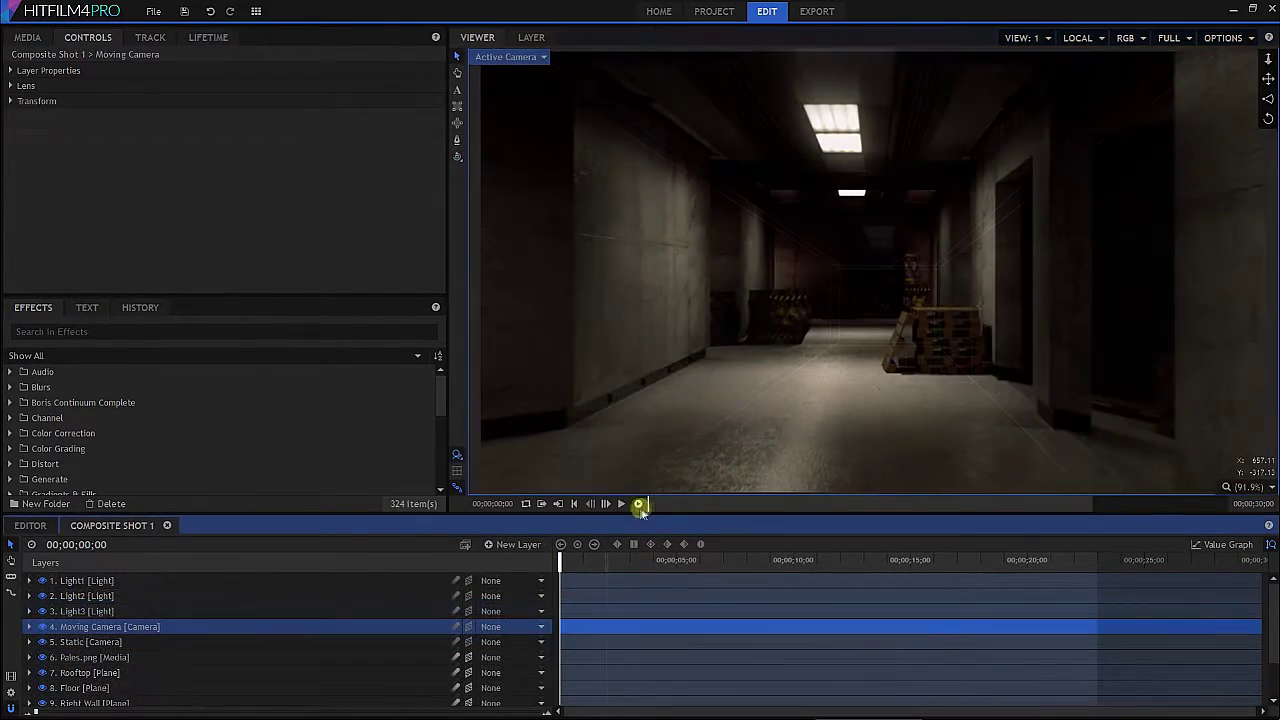
left_click(622, 504)
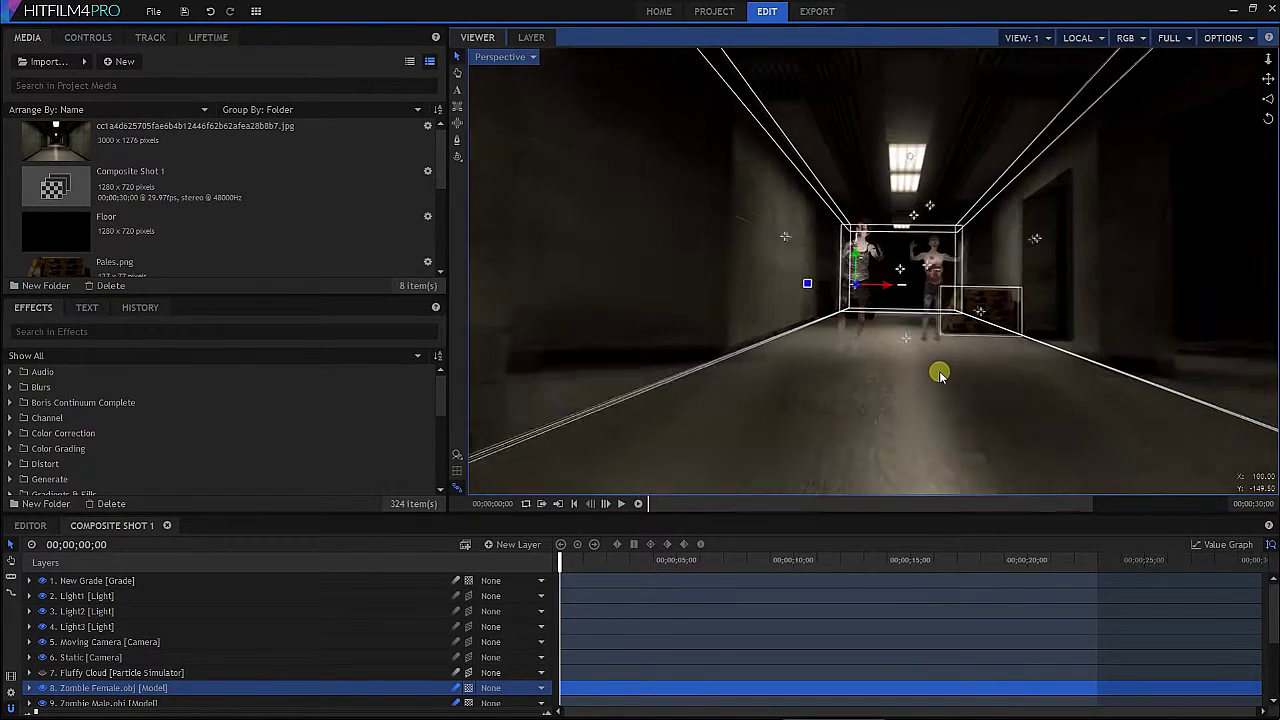
Make the Fluffy Cloud fog layer visible, play the foggy corridor shot, and go to Export.
left_click(934, 380)
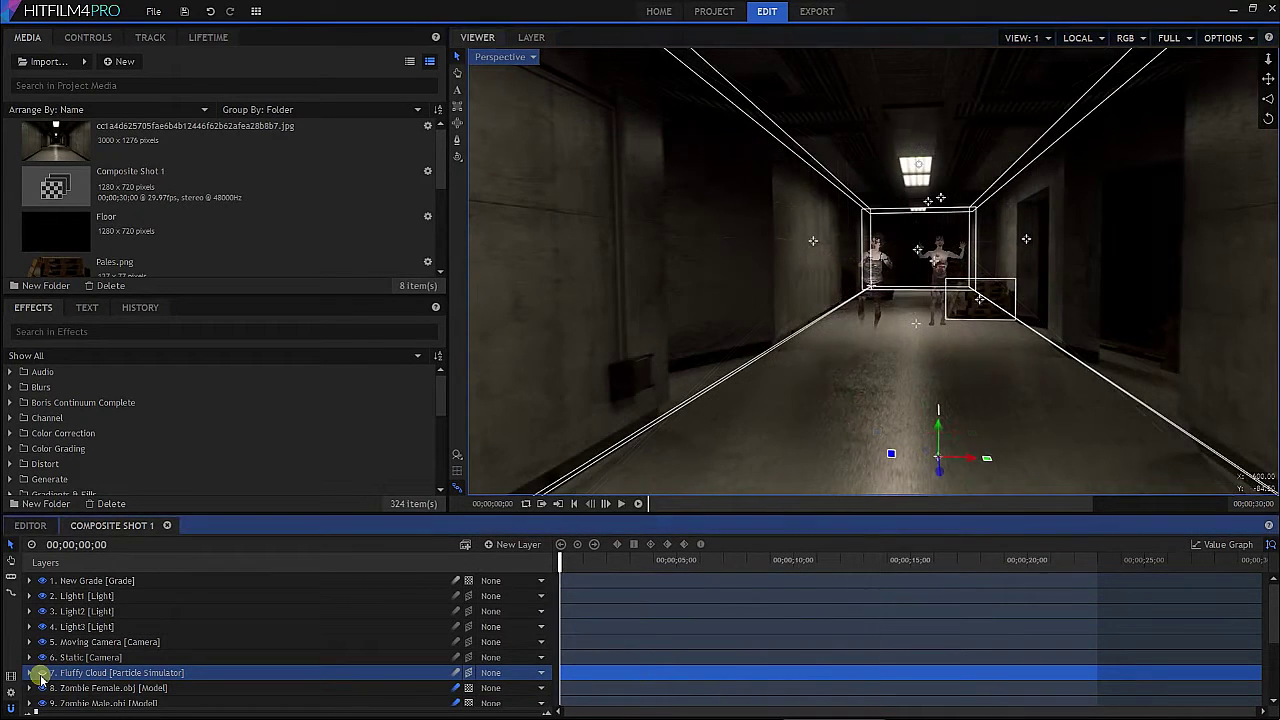
left_click(41, 674)
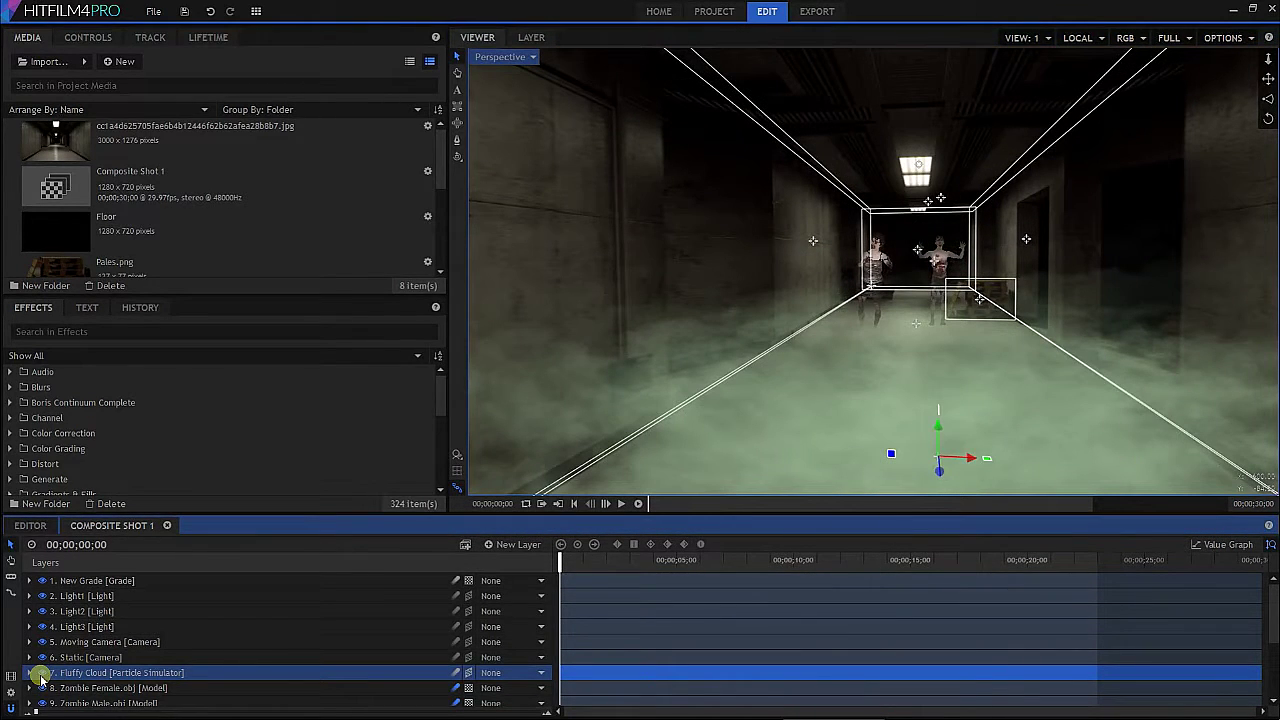
left_click(621, 504)
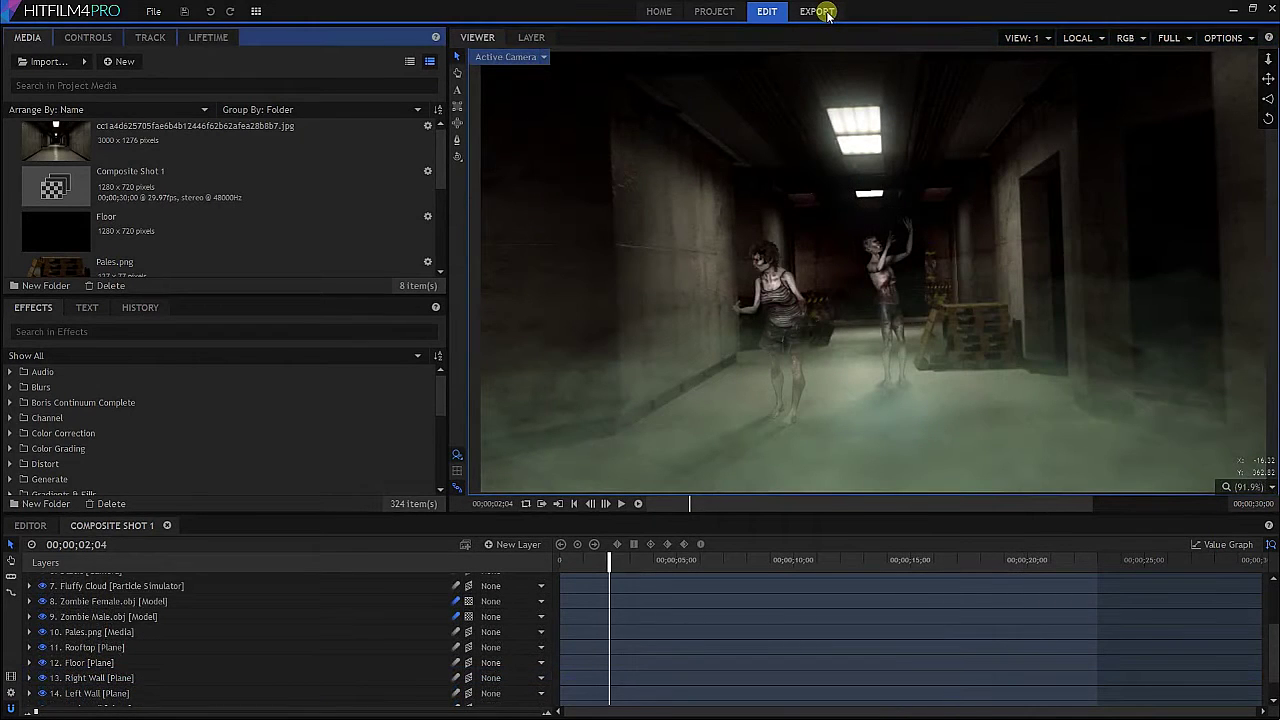
left_click(816, 11)
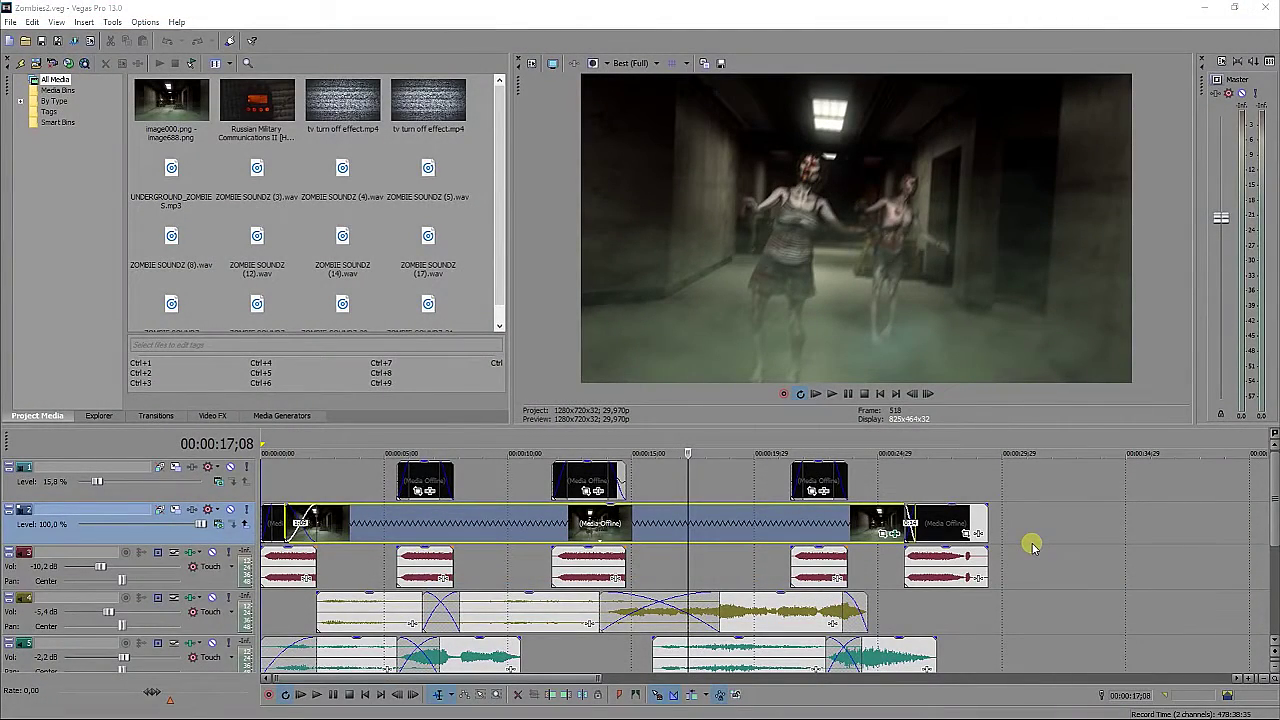
Play the Zombies2 edit from about 4 seconds and scrub around 8 to 10 seconds.
left_click(373, 517)
key("space")
left_click_drag(450, 453, 378, 455)
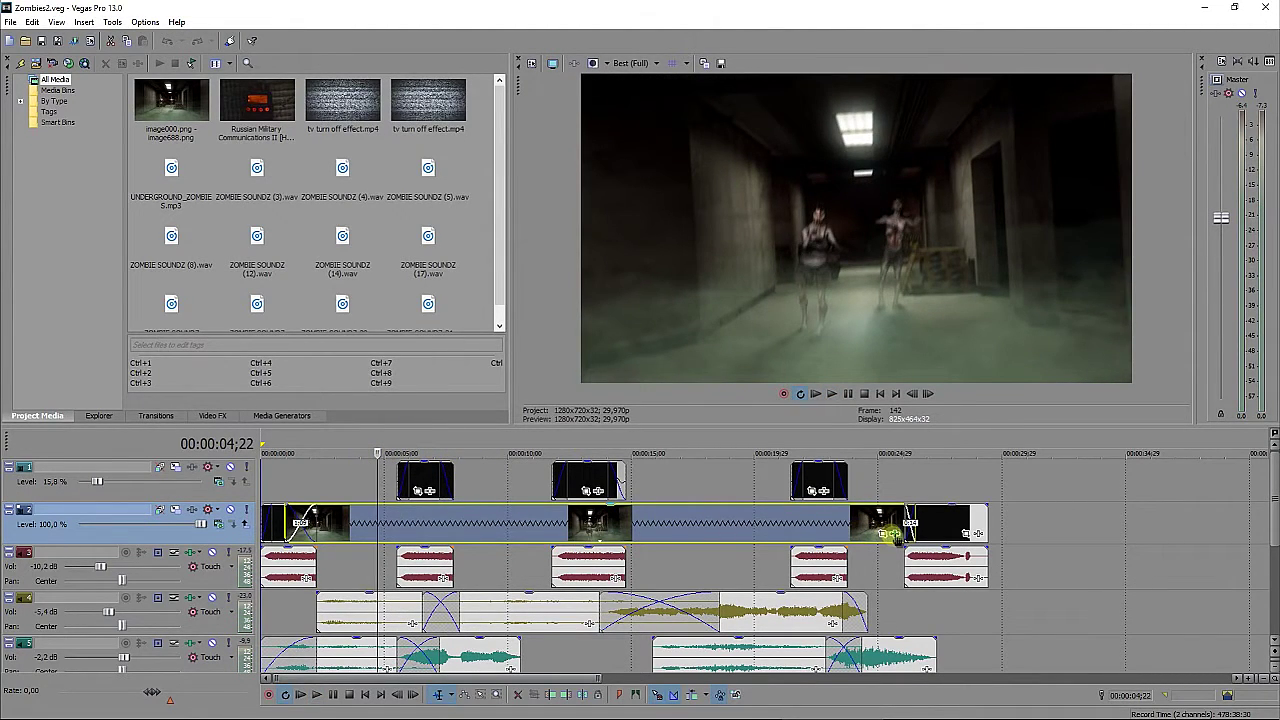
Inspect the corridor clip's HitFilm Shake keyframes, where Amount drops from 50 to 3.
left_click(888, 533)
left_click(338, 455)
left_click(338, 455)
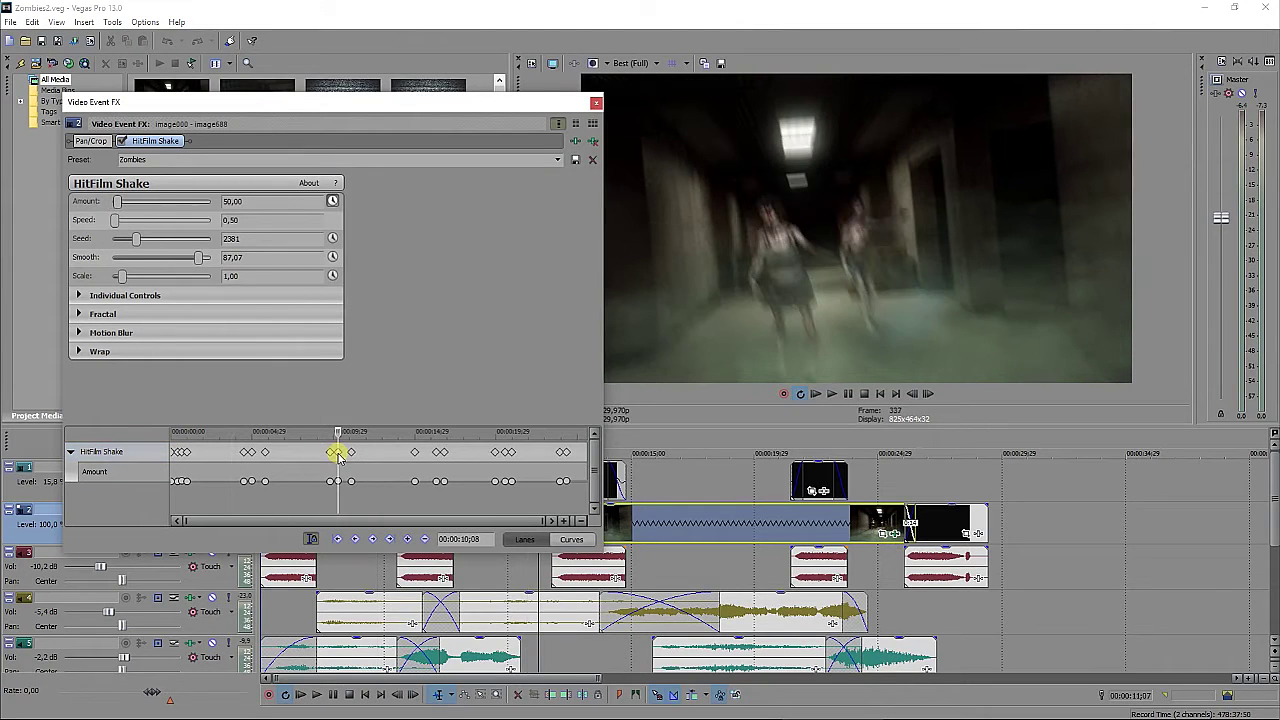
left_click(352, 454)
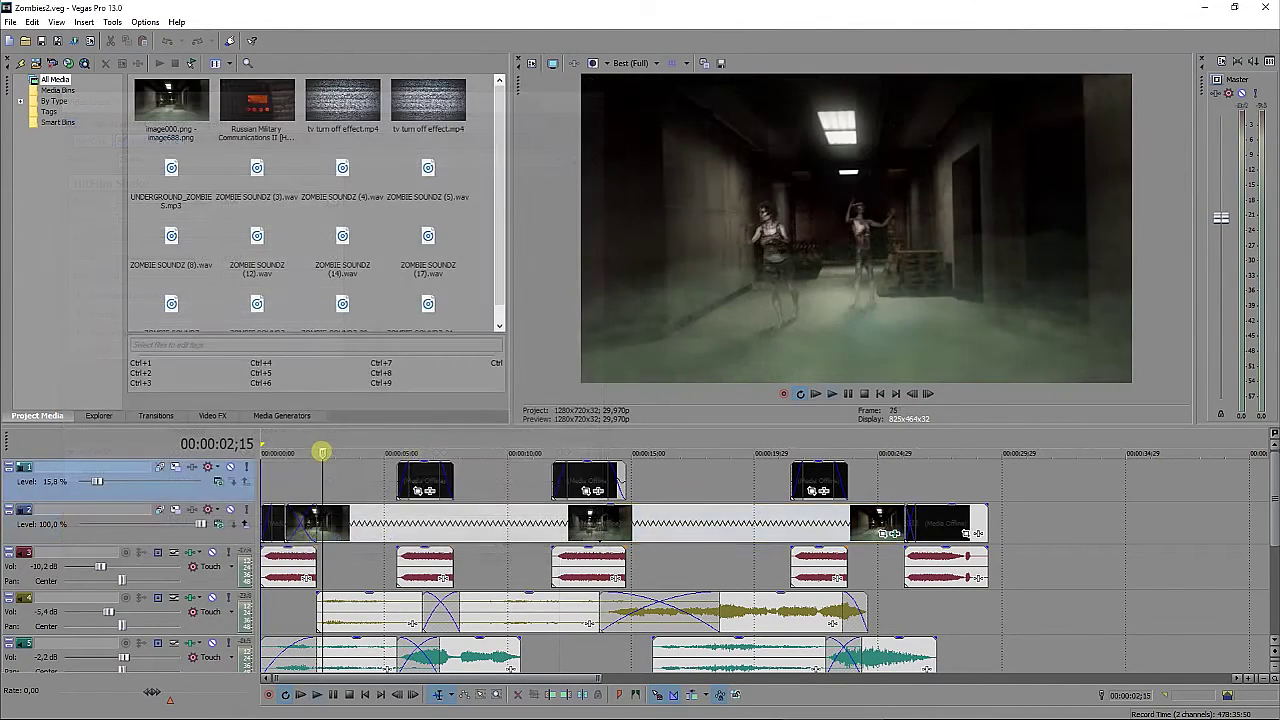
Scrub through the start of the Zombies2 edit before rendering it to Zombies2.mp4.
left_click_drag(295, 453, 331, 453)
mouse_move(1273, 515)
left_mouse_down()
mouse_move(1273, 617)
mouse_move(1264, 510)
left_mouse_up()
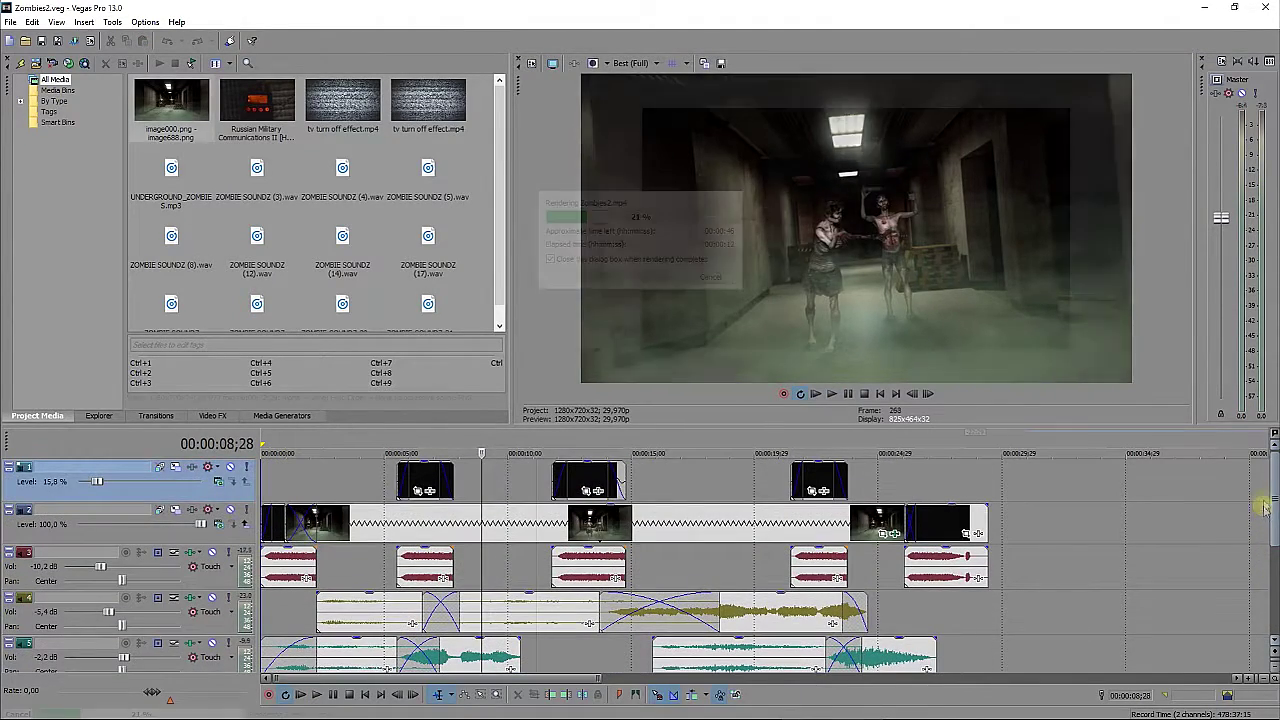